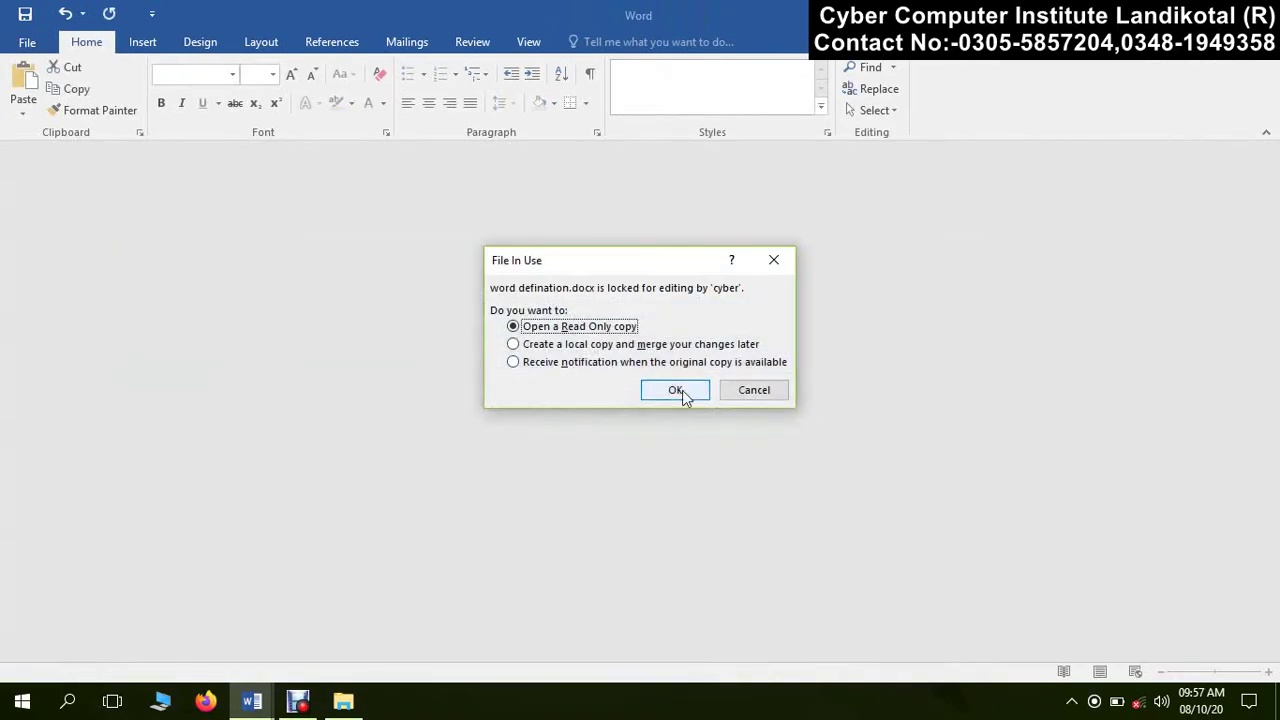
Open word defination.docx as a read-only copy and bring the cyber.doc window to the front
left_click(677, 390)
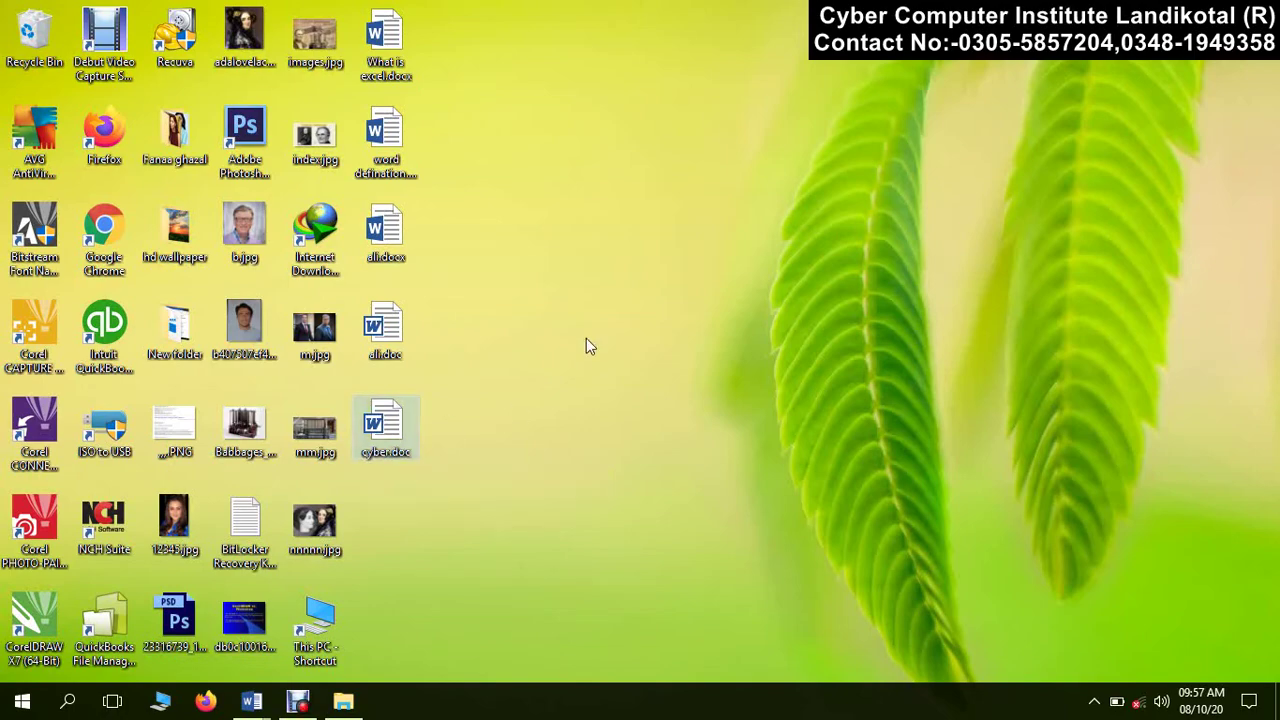
mouse_move(251, 700)
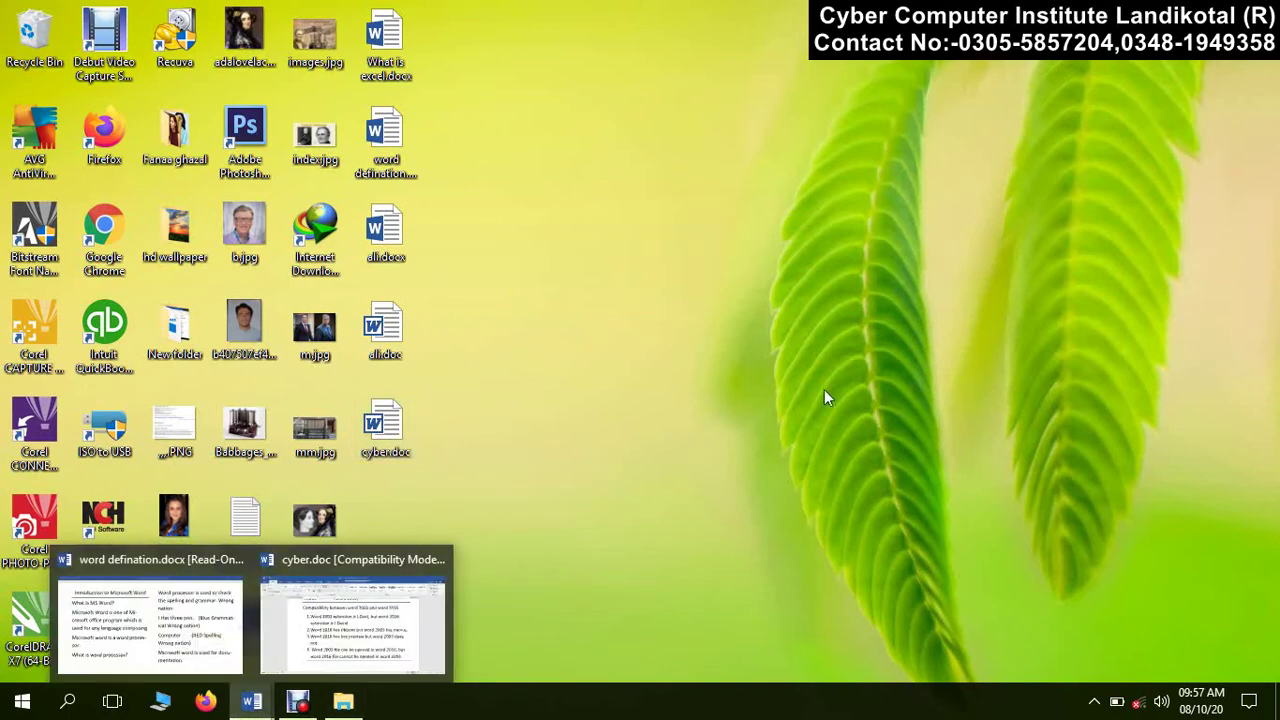
left_click(392, 646)
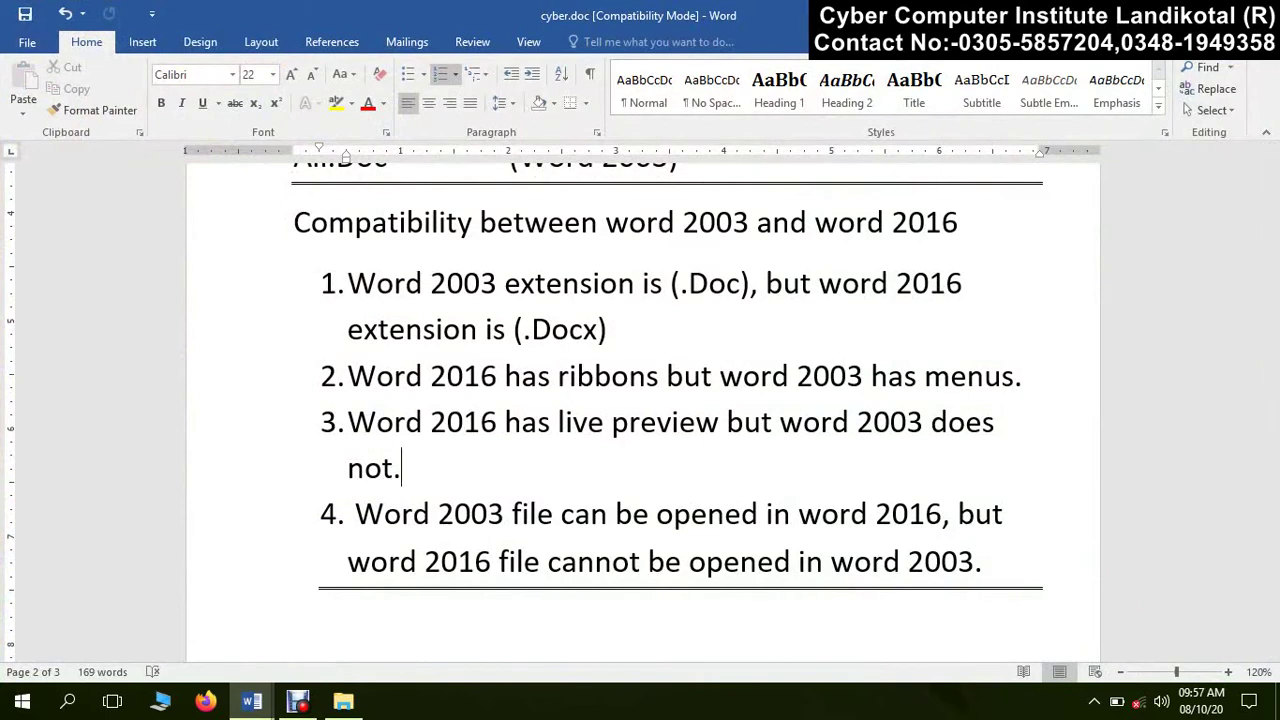
Show the desktop and refresh it
key("super+d")
right_click(719, 247)
left_click(759, 303)
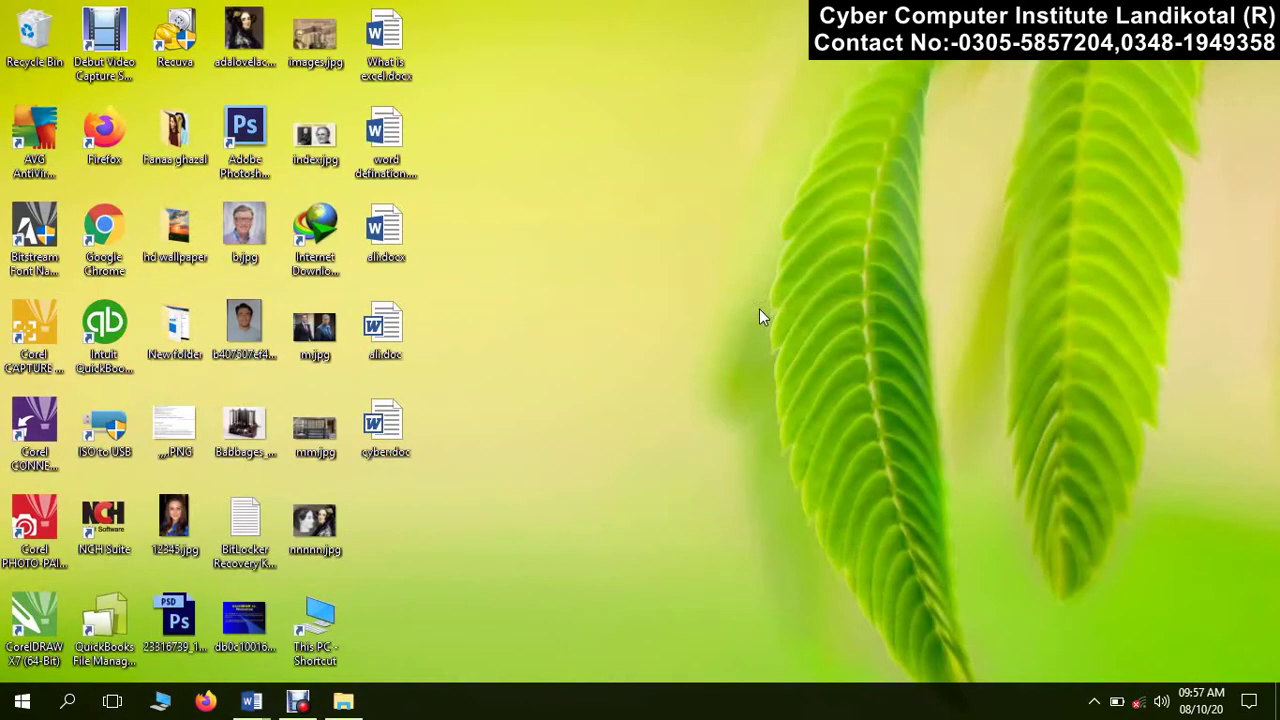
right_click(634, 220)
left_click(662, 236)
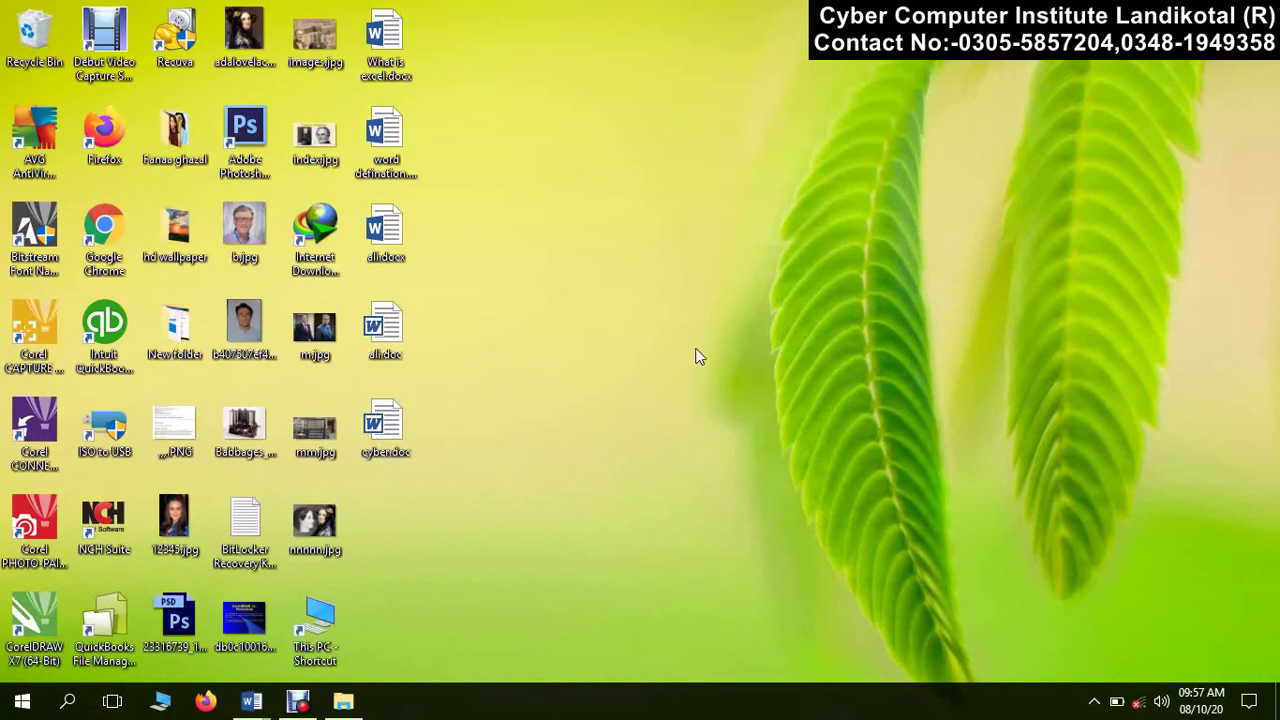
Launch Word 2016 from the list of most used apps and close its start window
left_click(21, 707)
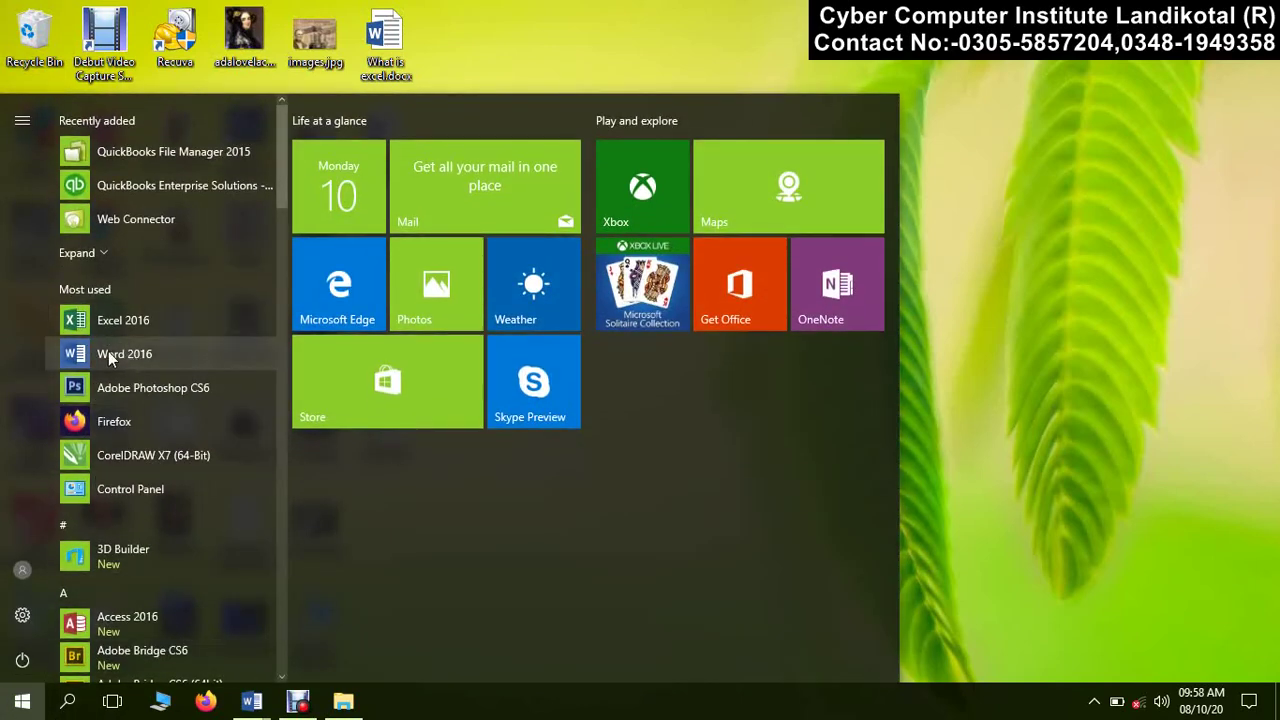
left_click(110, 356)
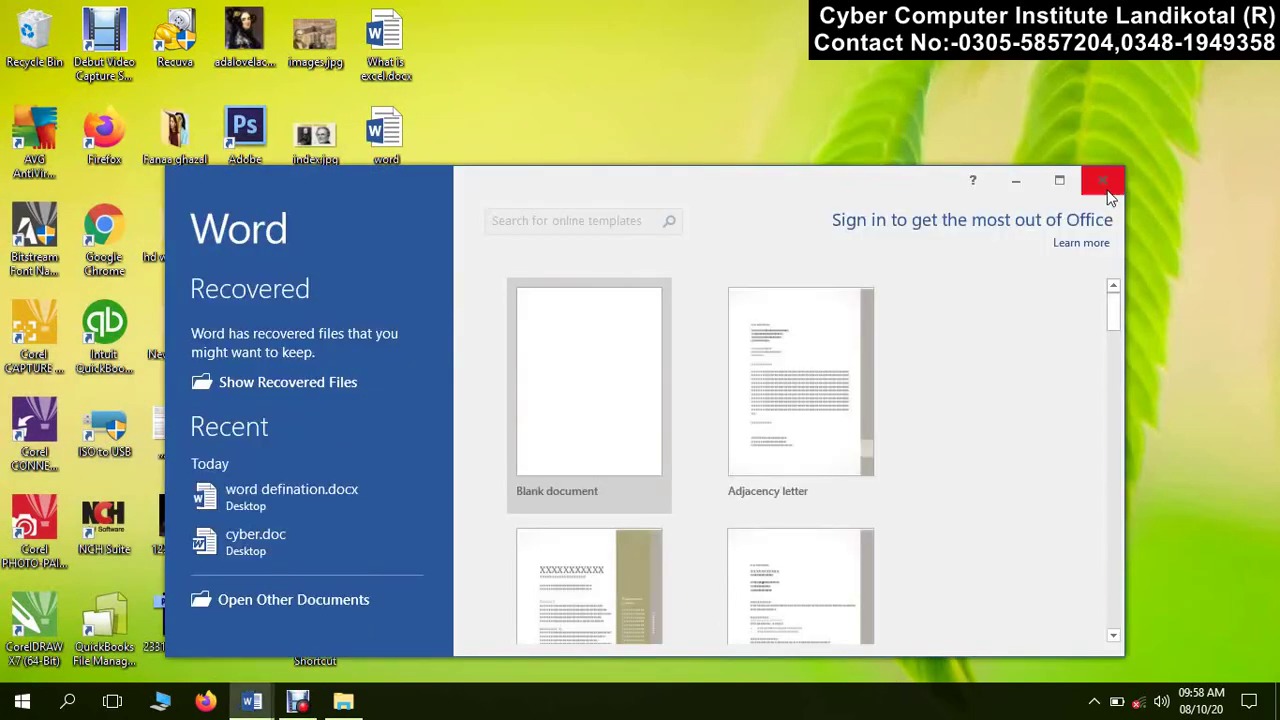
left_click(588, 400)
key("super+d")
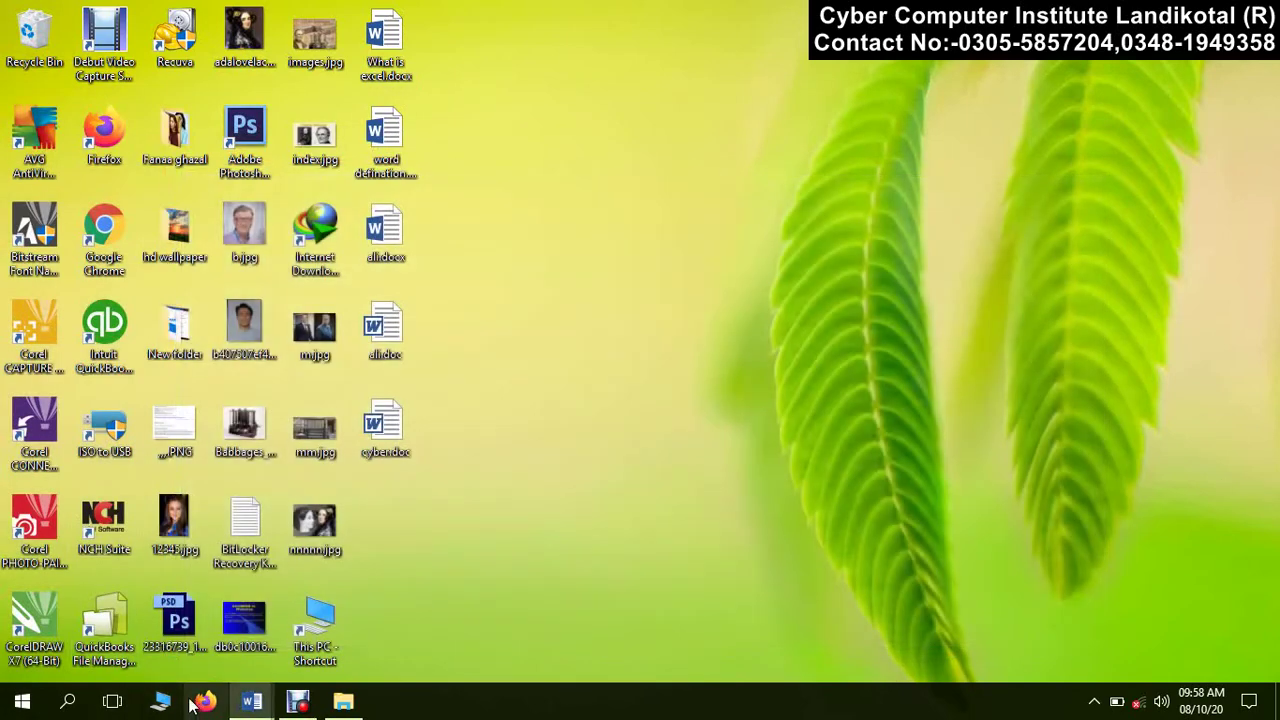
left_click(68, 706)
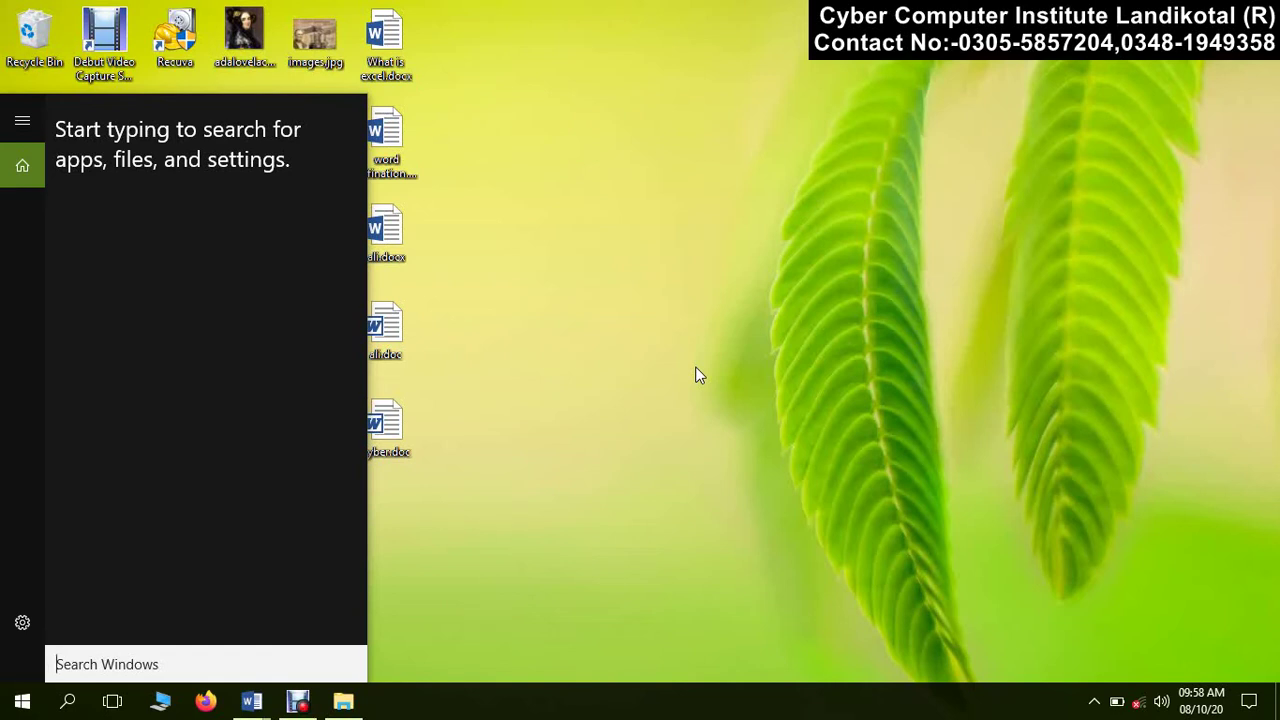
type("microsoft")
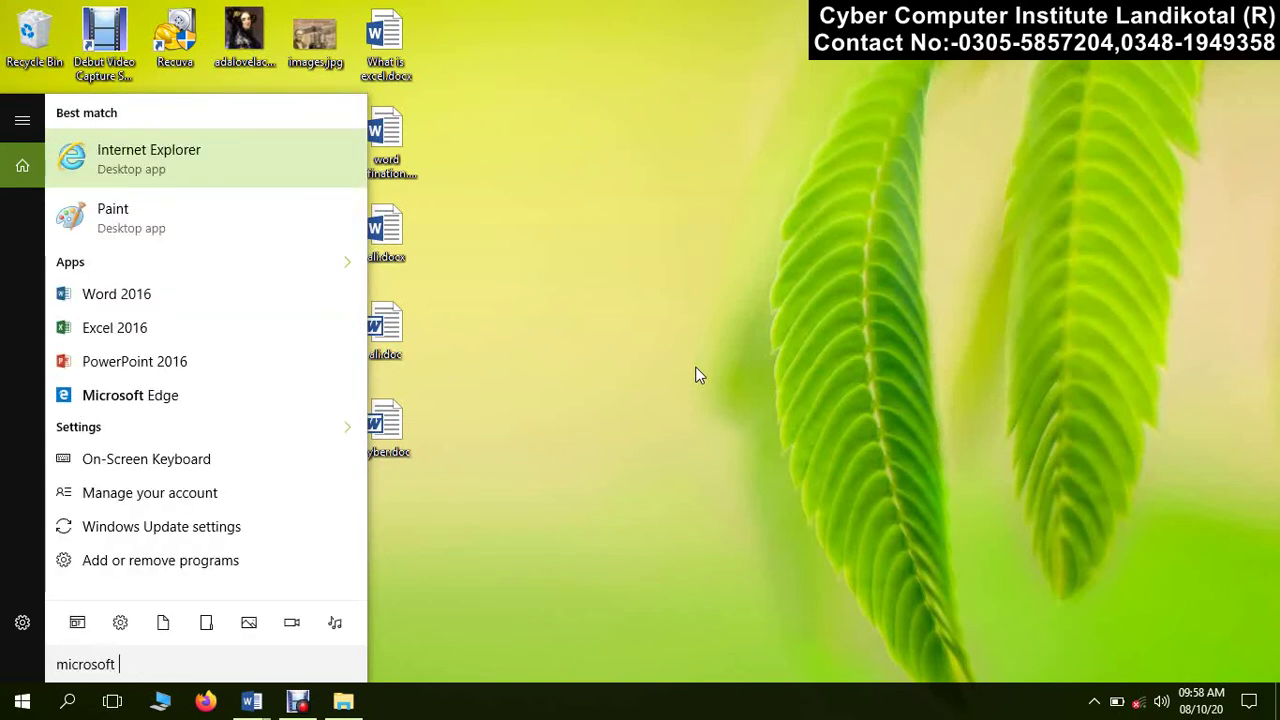
key("BackSpace")
key("BackSpace")
key("BackSpace")
key("BackSpace")
key("BackSpace")
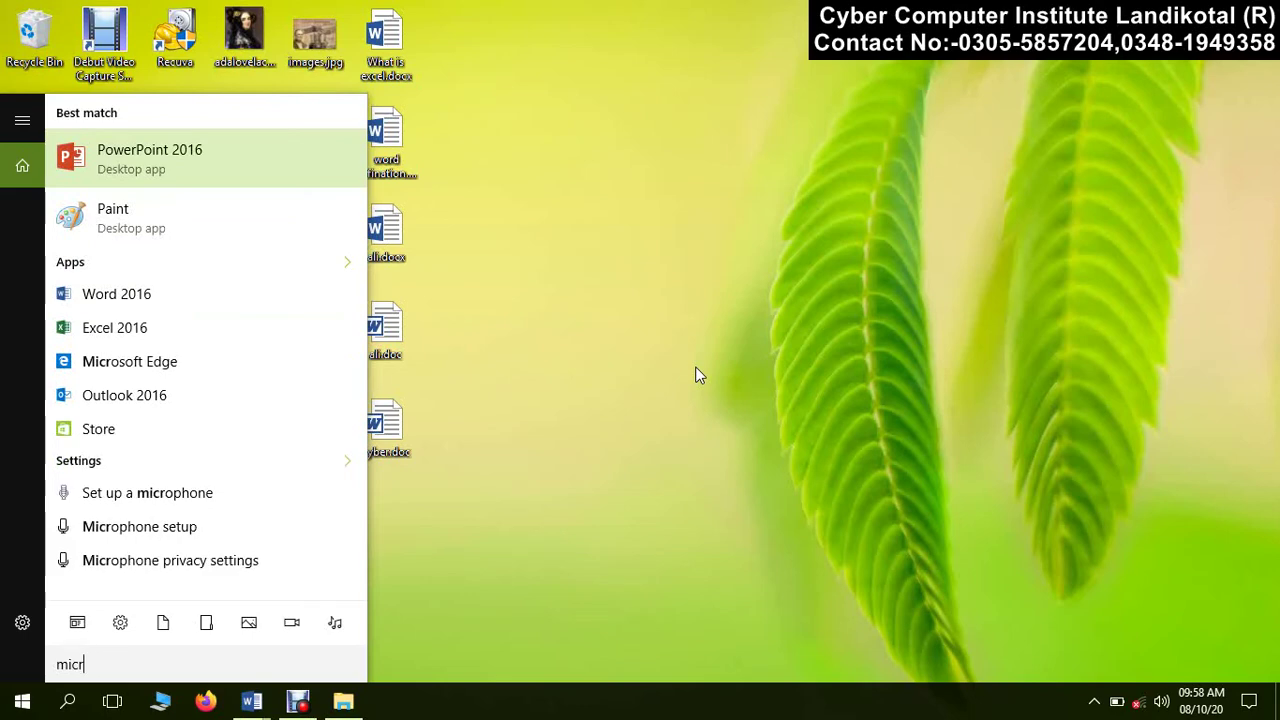
key("BackSpace")
key("BackSpace")
key("BackSpace")
key("BackSpace")
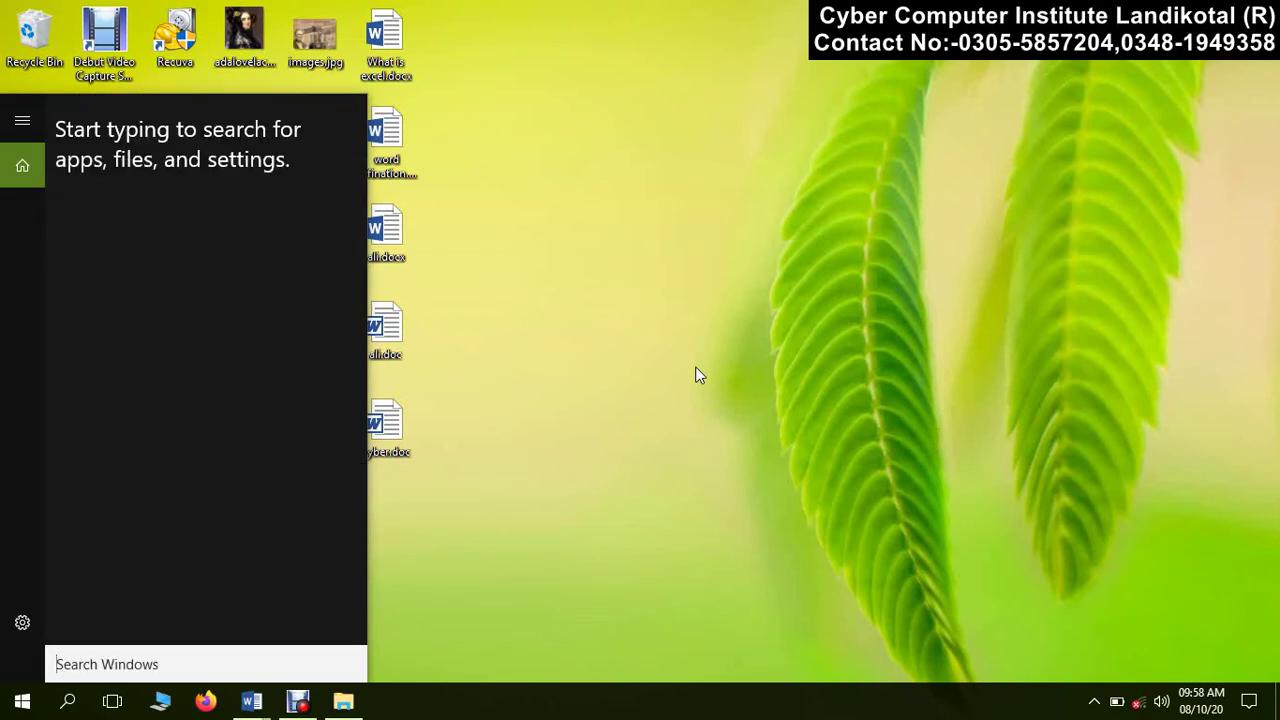
Search Windows for "microsoft word", launch Word 2016 from the results and dismiss its start window
type("microsfo")
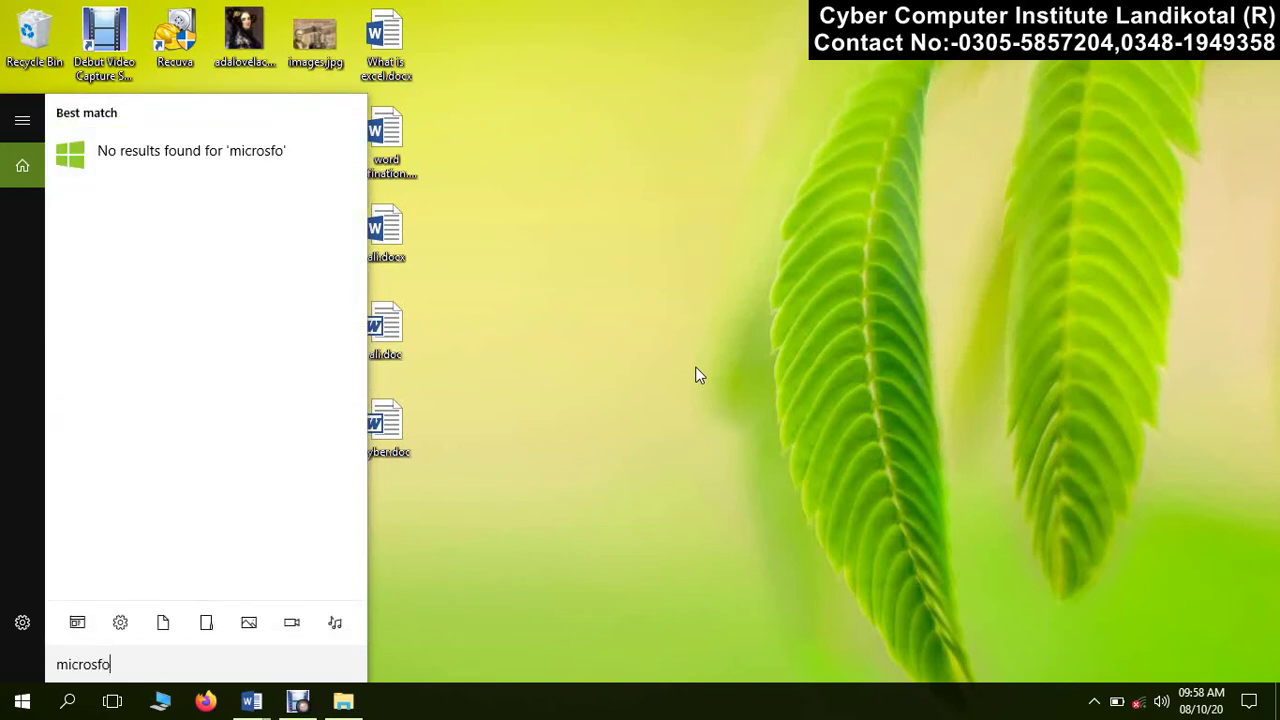
key("BackSpace")
key("BackSpace")
type("o")
type("ft ")
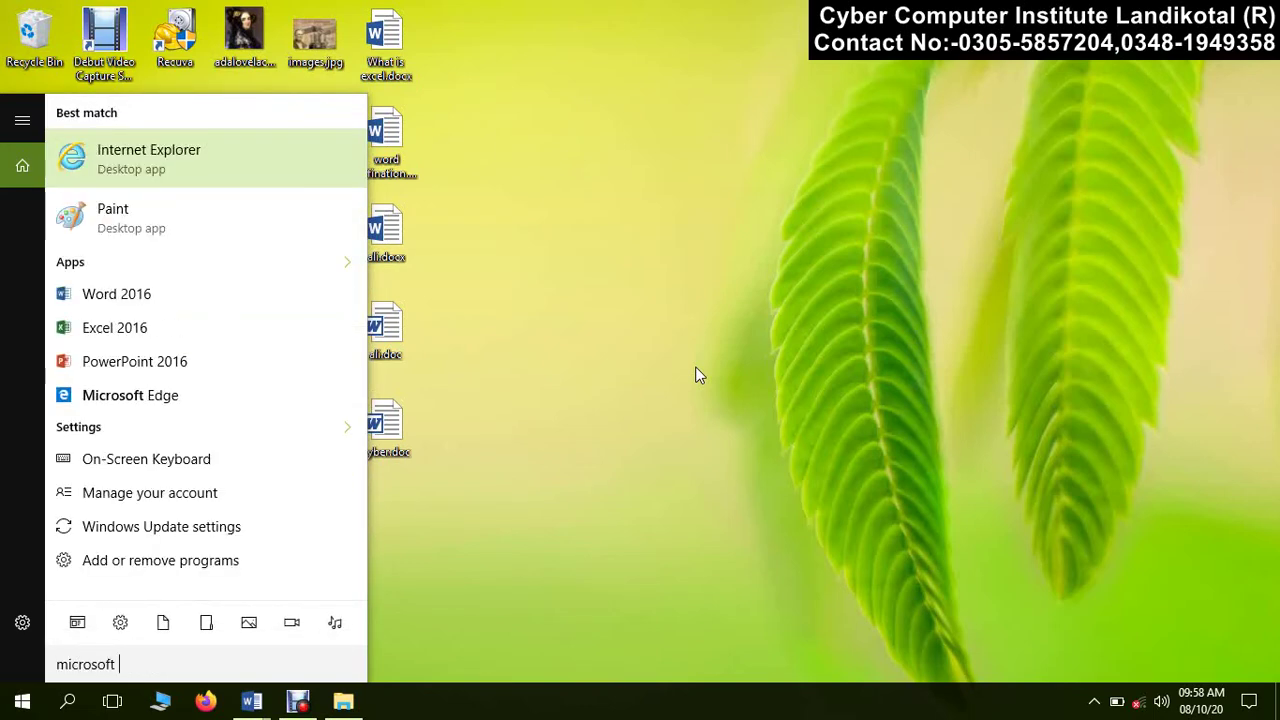
type("word")
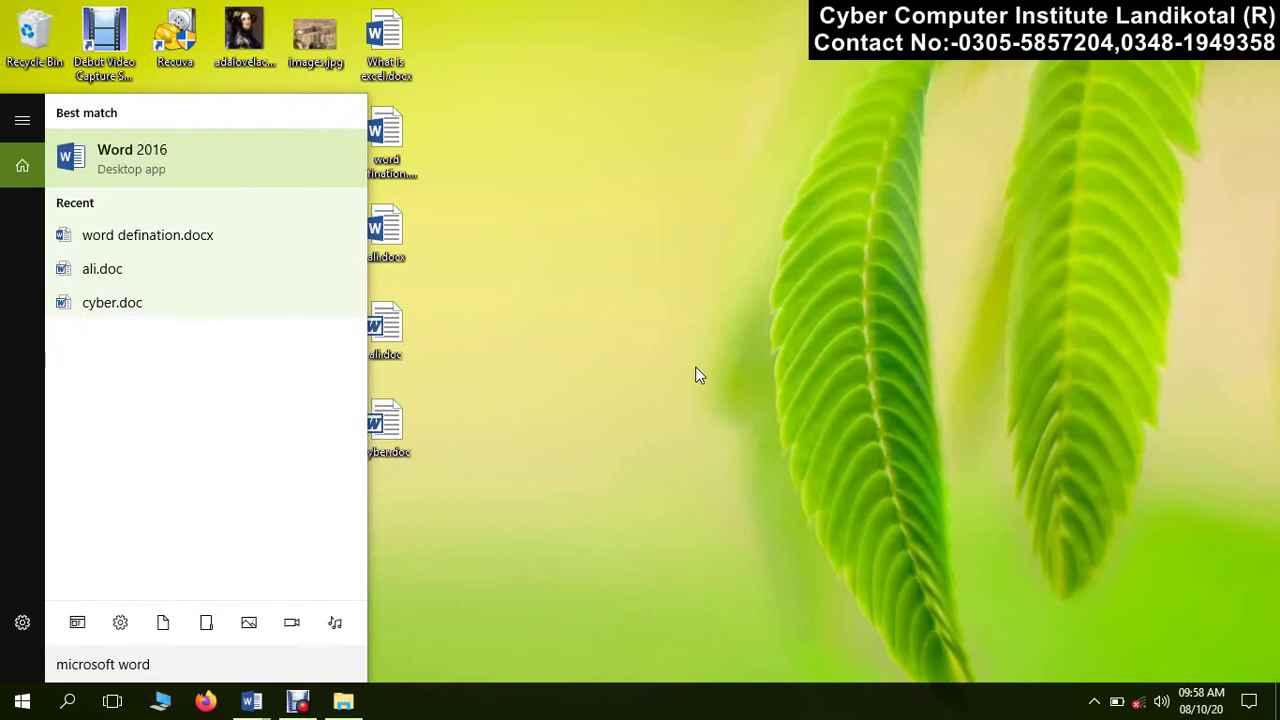
left_click(155, 165)
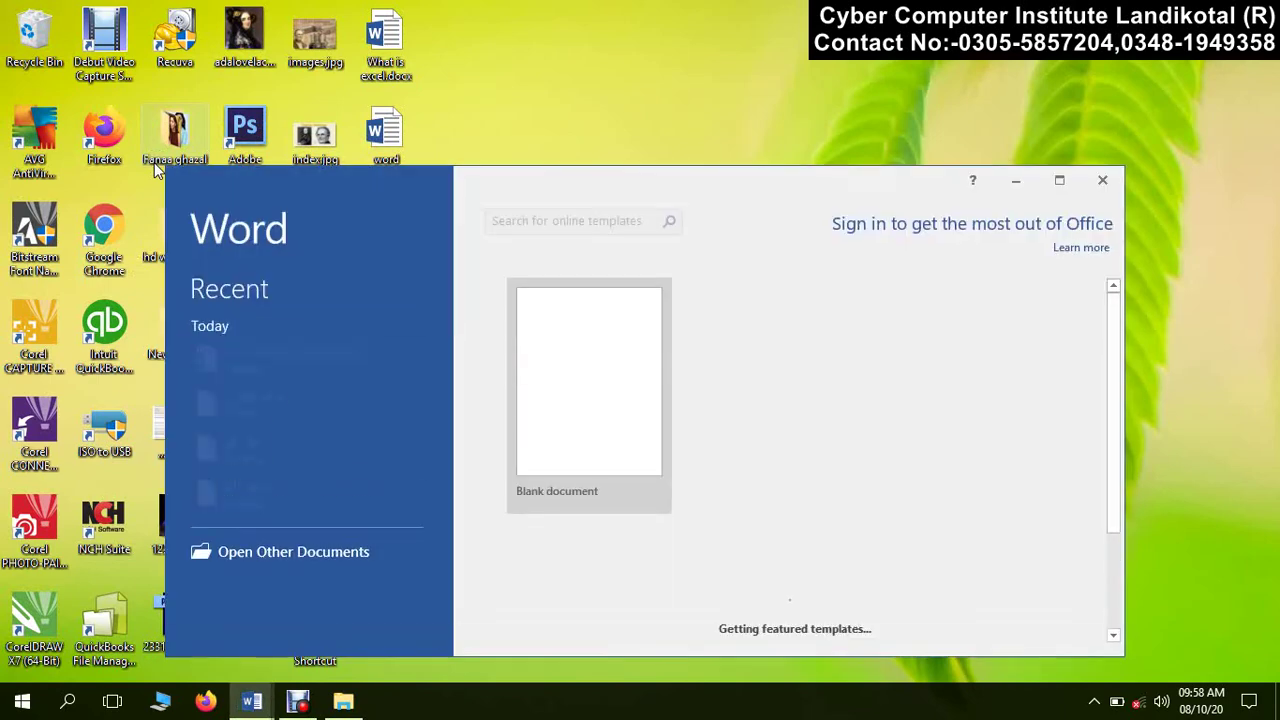
left_click(1016, 180)
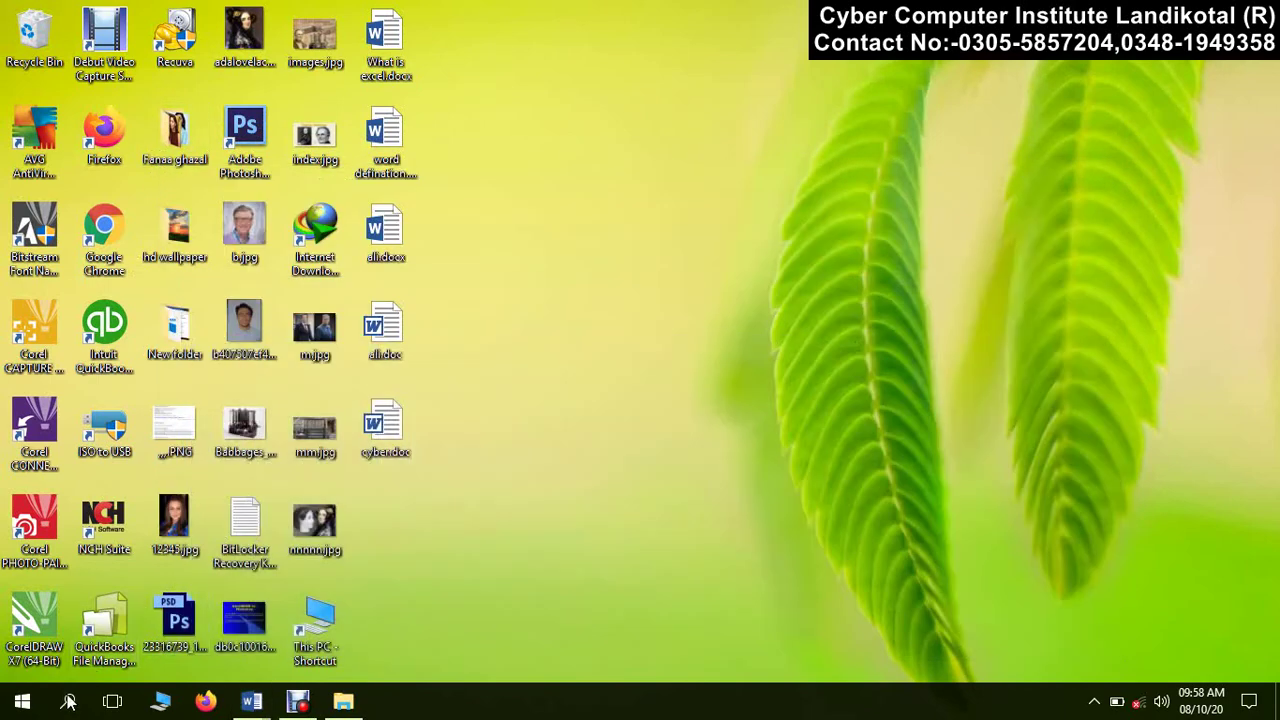
Search Windows for "winword" to launch Word 2016, and close its start window
left_click(68, 703)
type("winword")
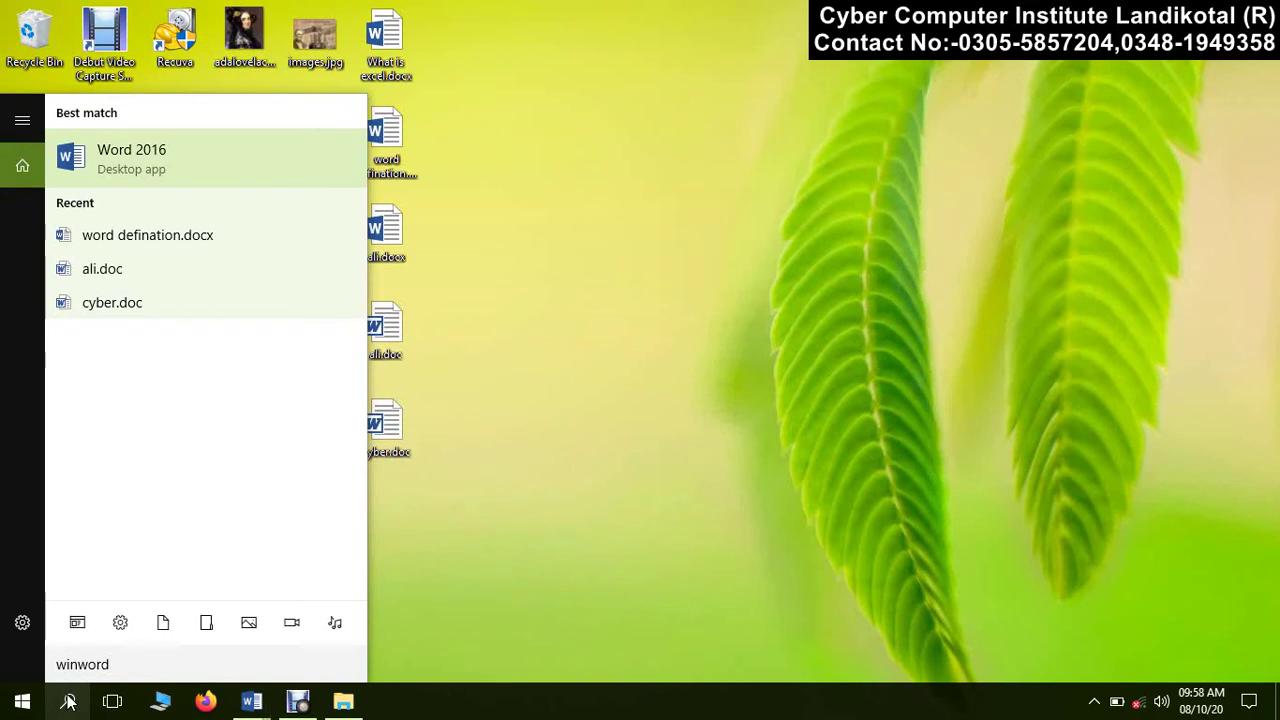
key("Return")
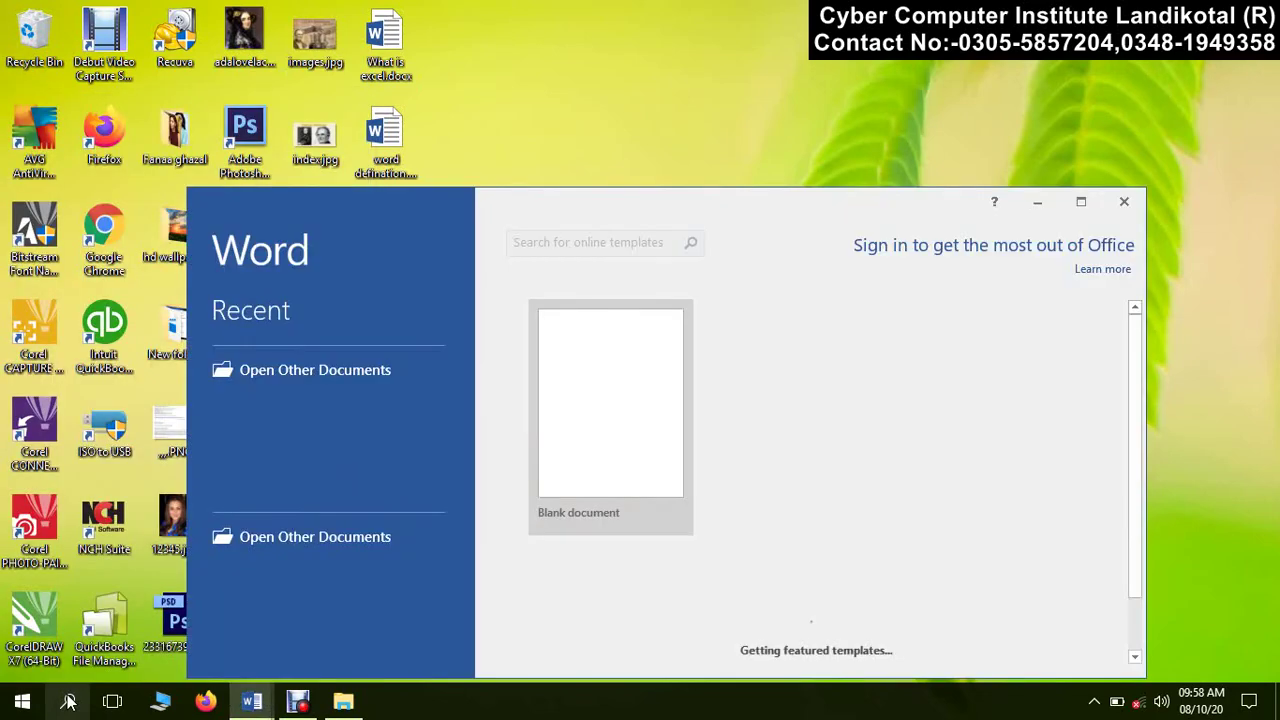
left_click(1133, 200)
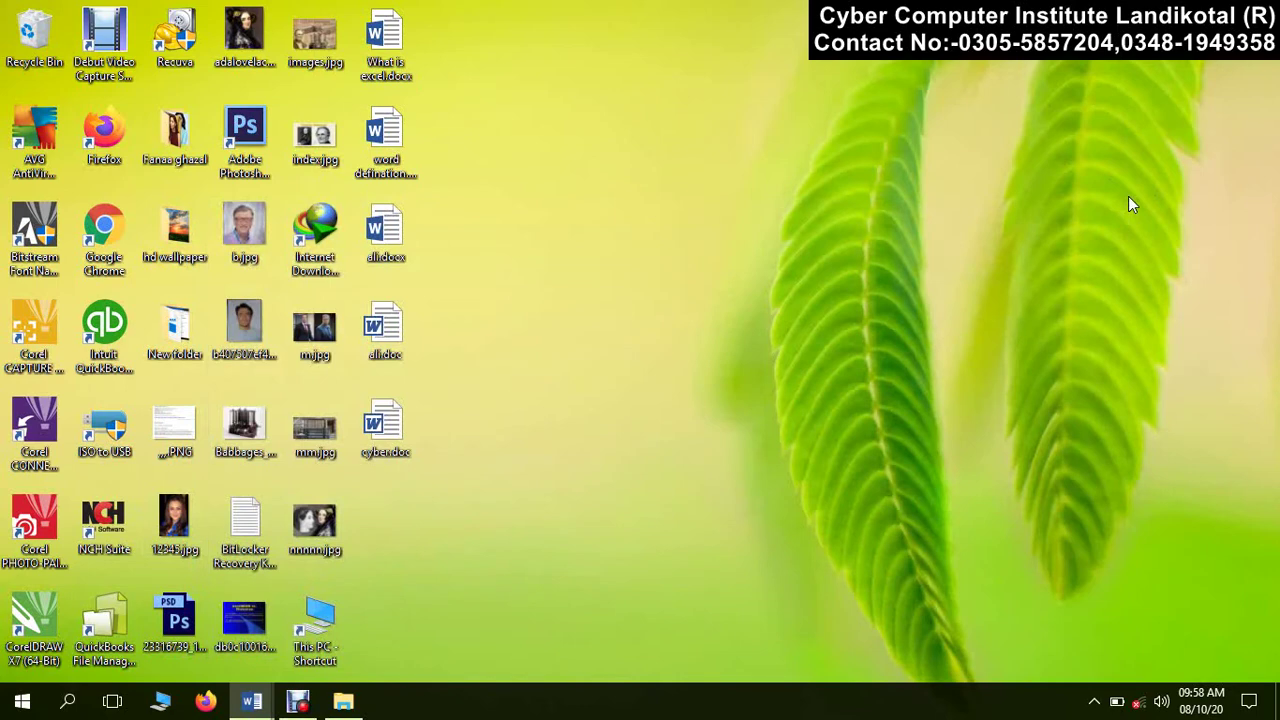
Try to launch Word by running "microsoft word" as a Windows Run command, and return to the desktop
key("super+r")
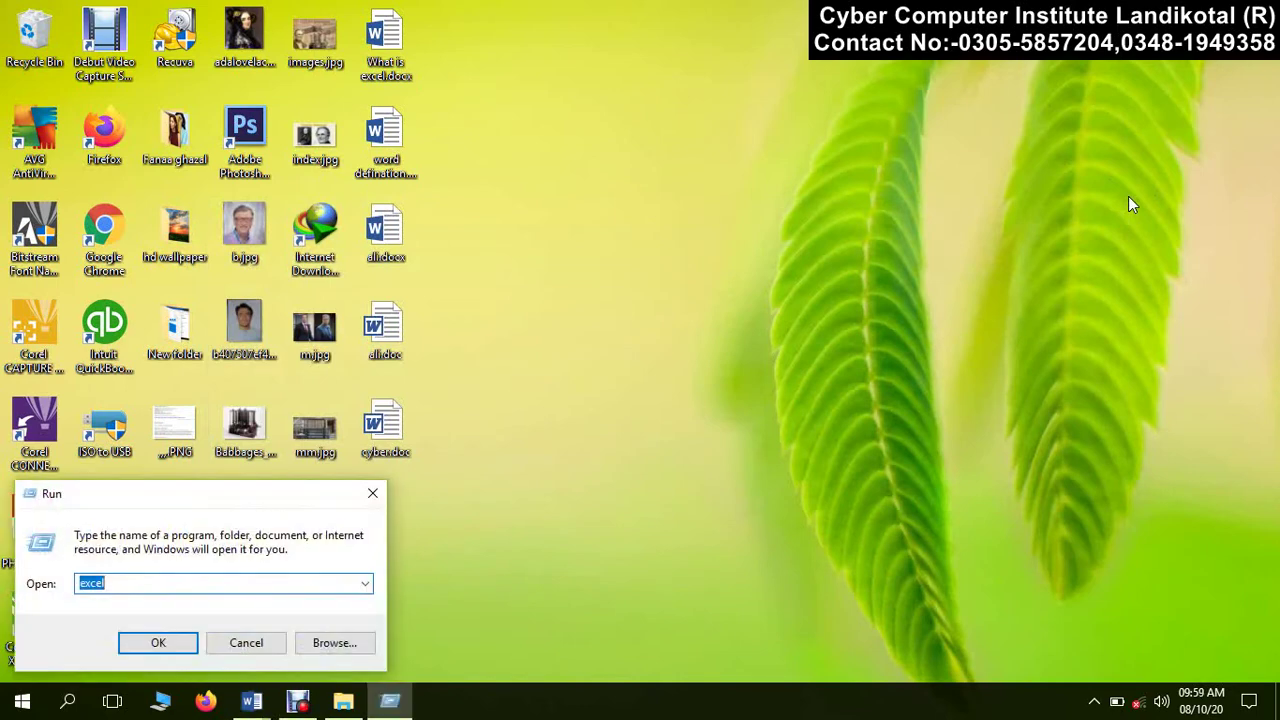
key("BackSpace")
type("mi")
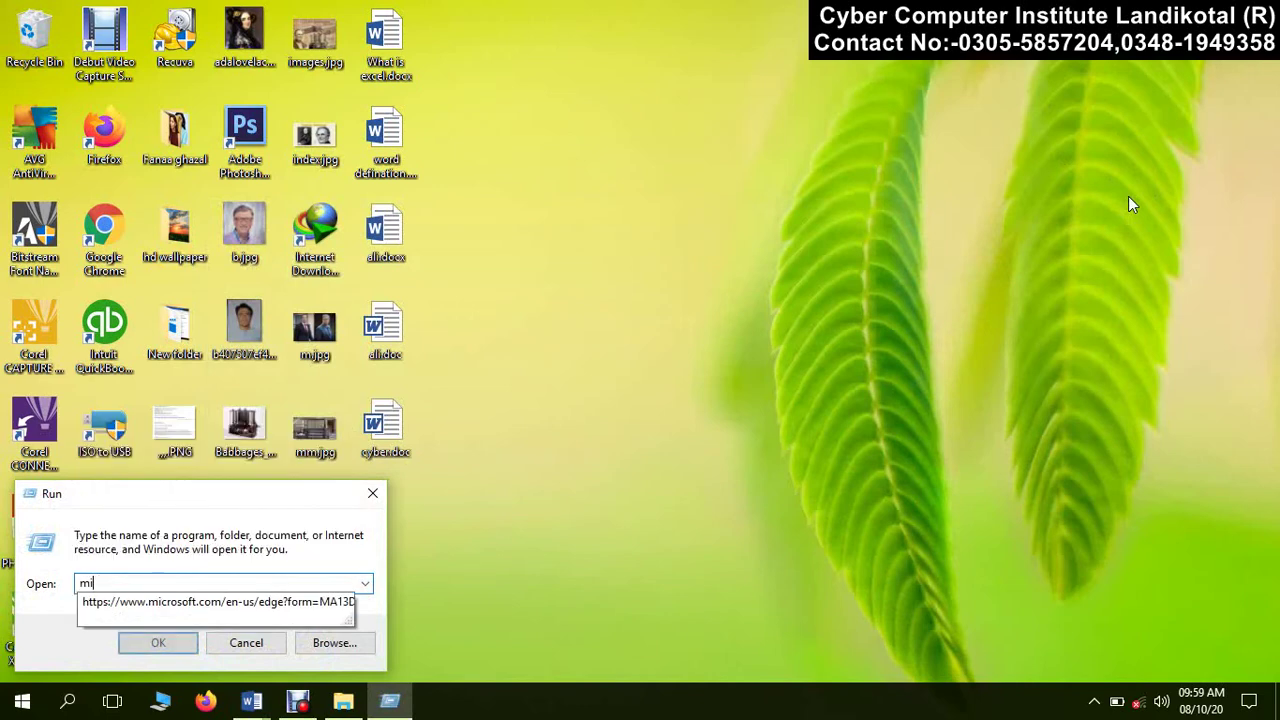
type("crosoft ")
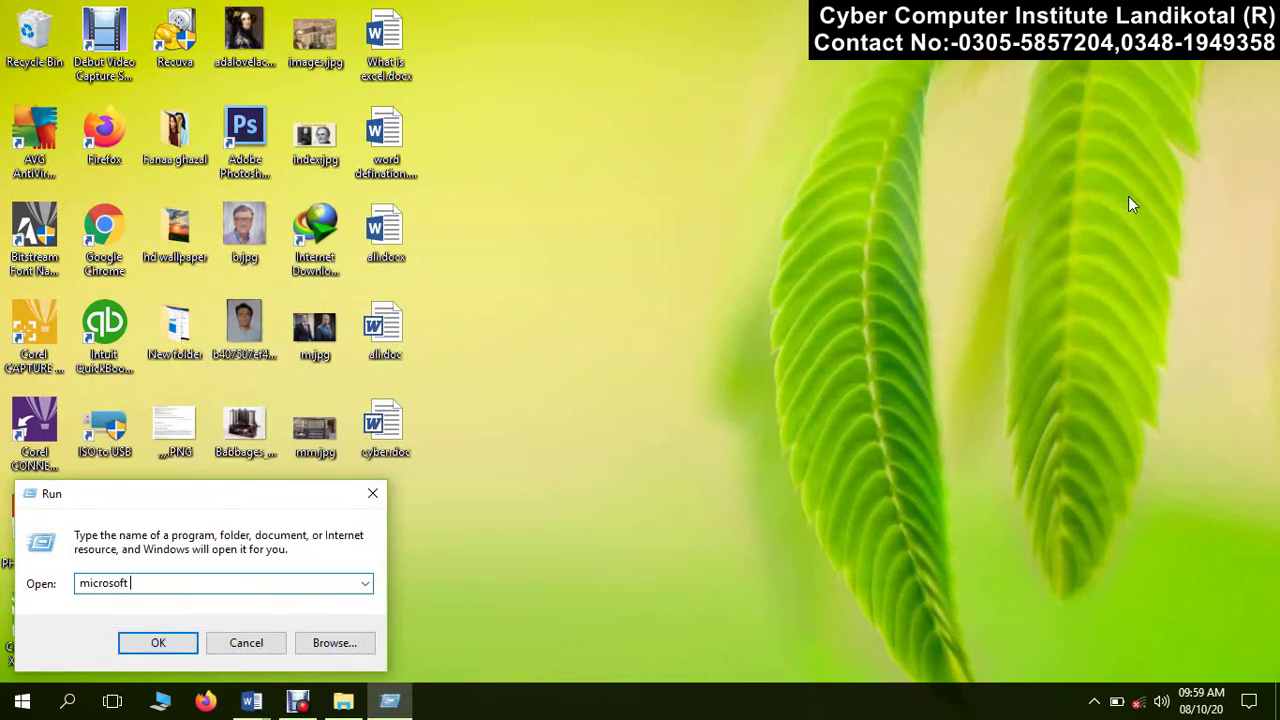
type("word")
key("Return")
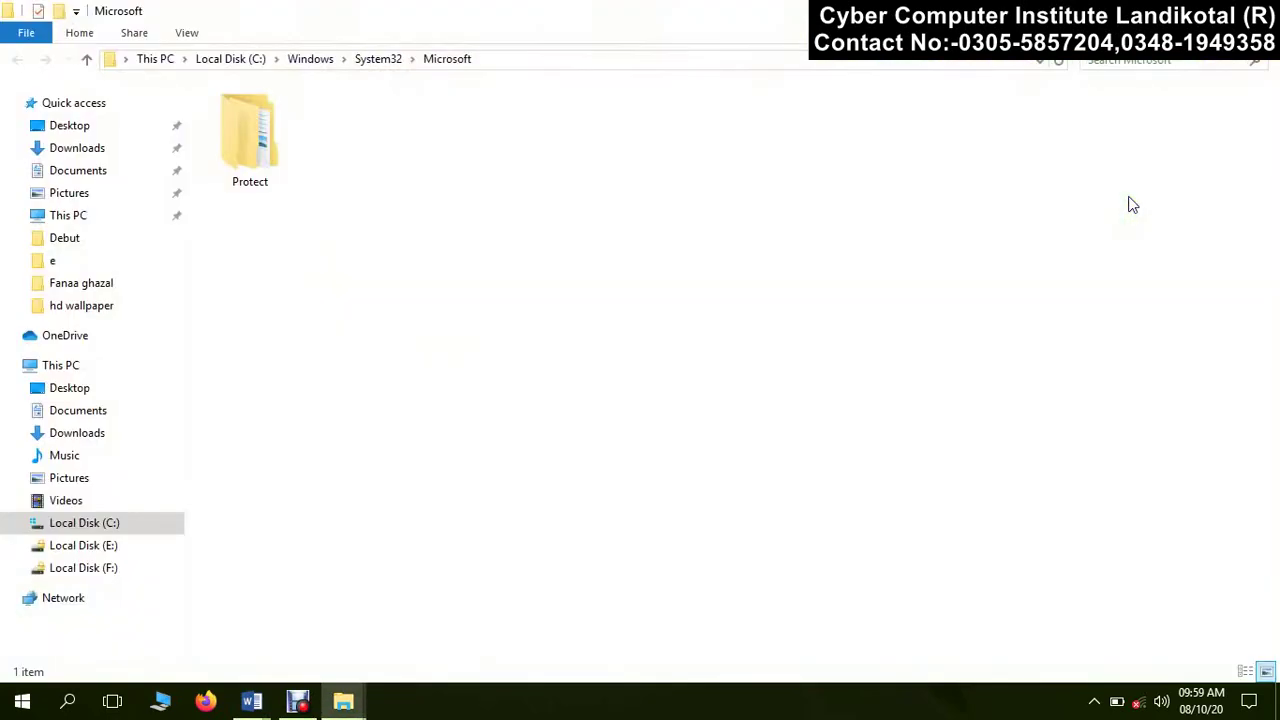
left_click(343, 702)
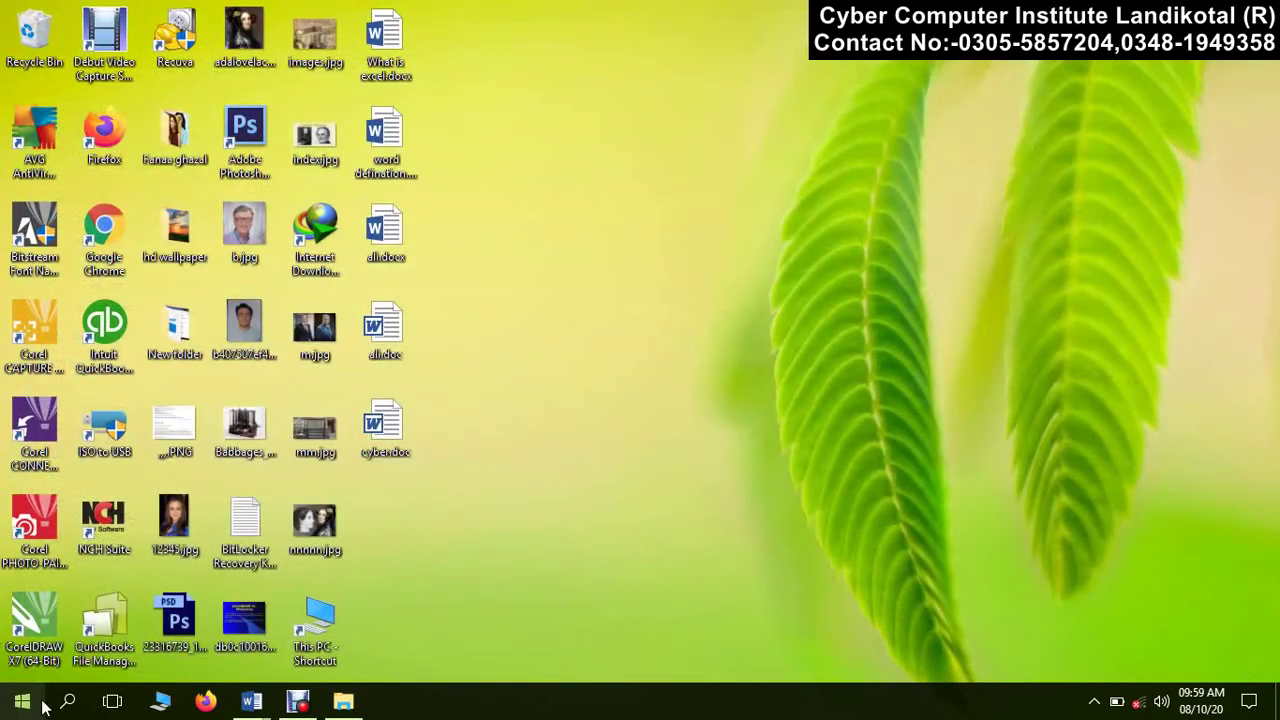
Launch Word with the Windows Run command "winword" and close its start window
key("super+r")
key("BackSpace")
type("winowrd")
key("Return")
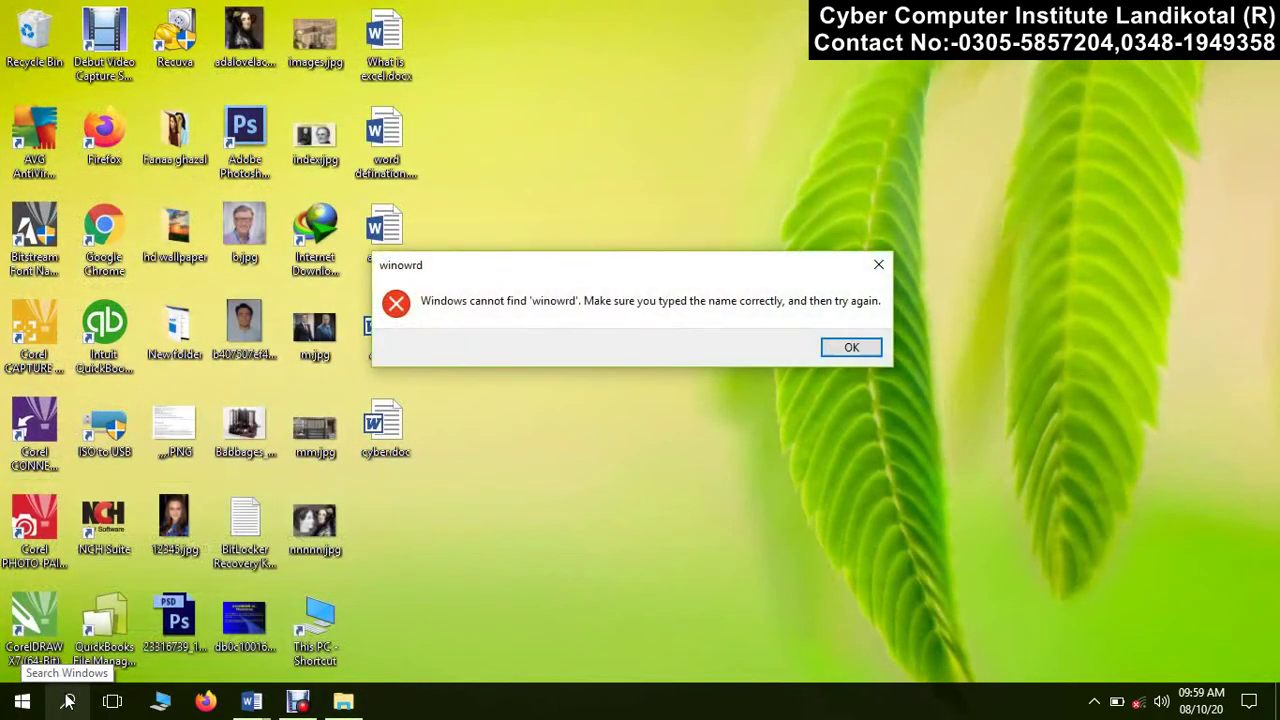
key("Return")
type("winwor")
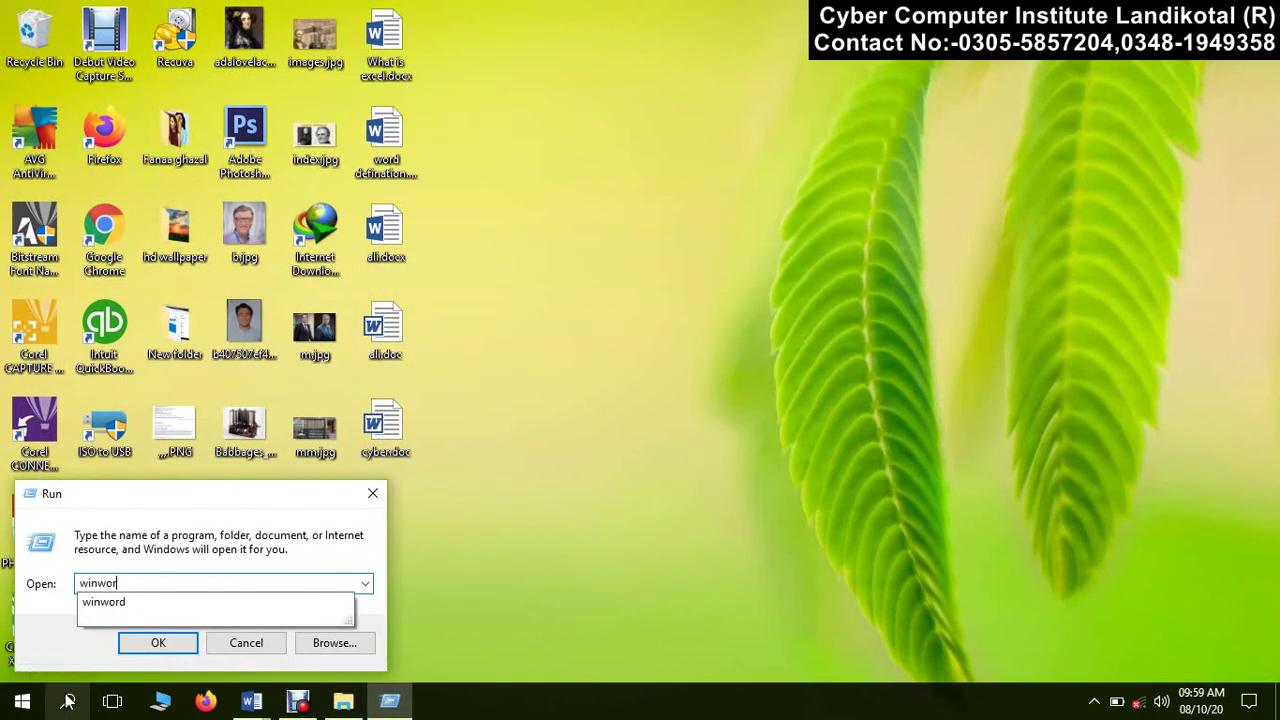
type("d")
key("Return")
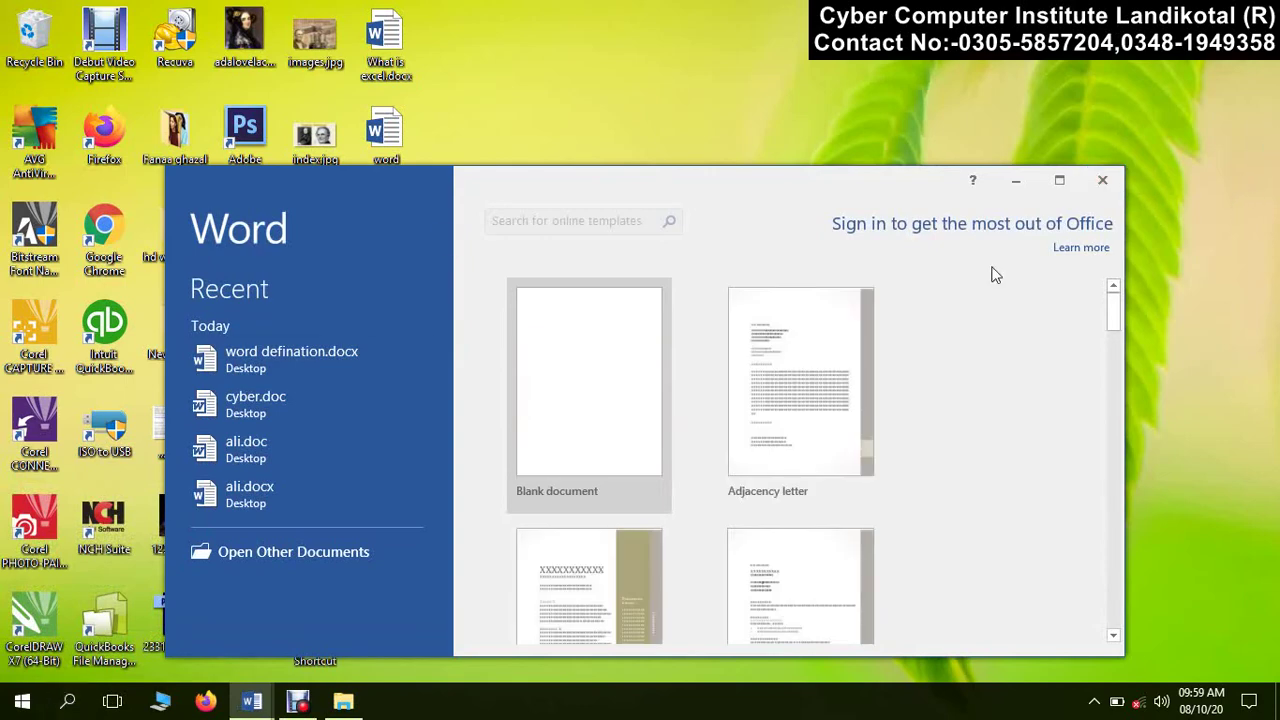
left_click(1102, 180)
Search Windows for "cmd" and open Command Prompt
left_click(58, 706)
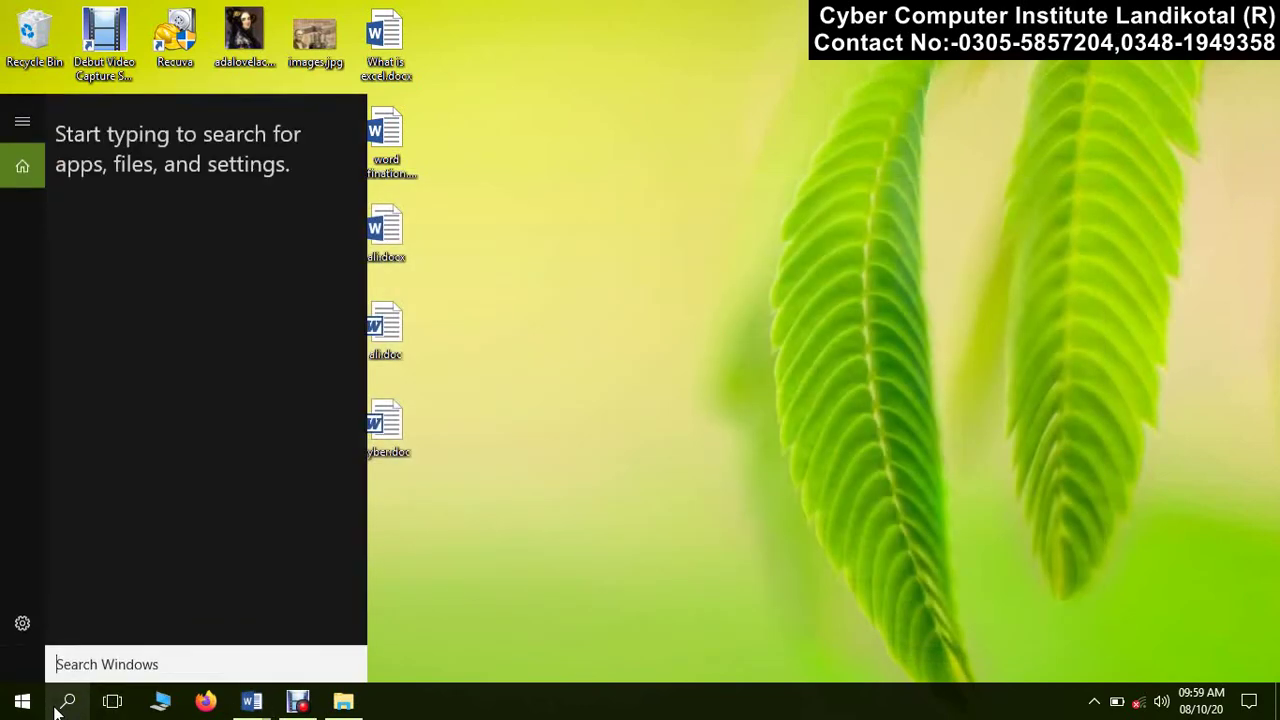
type("cmd")
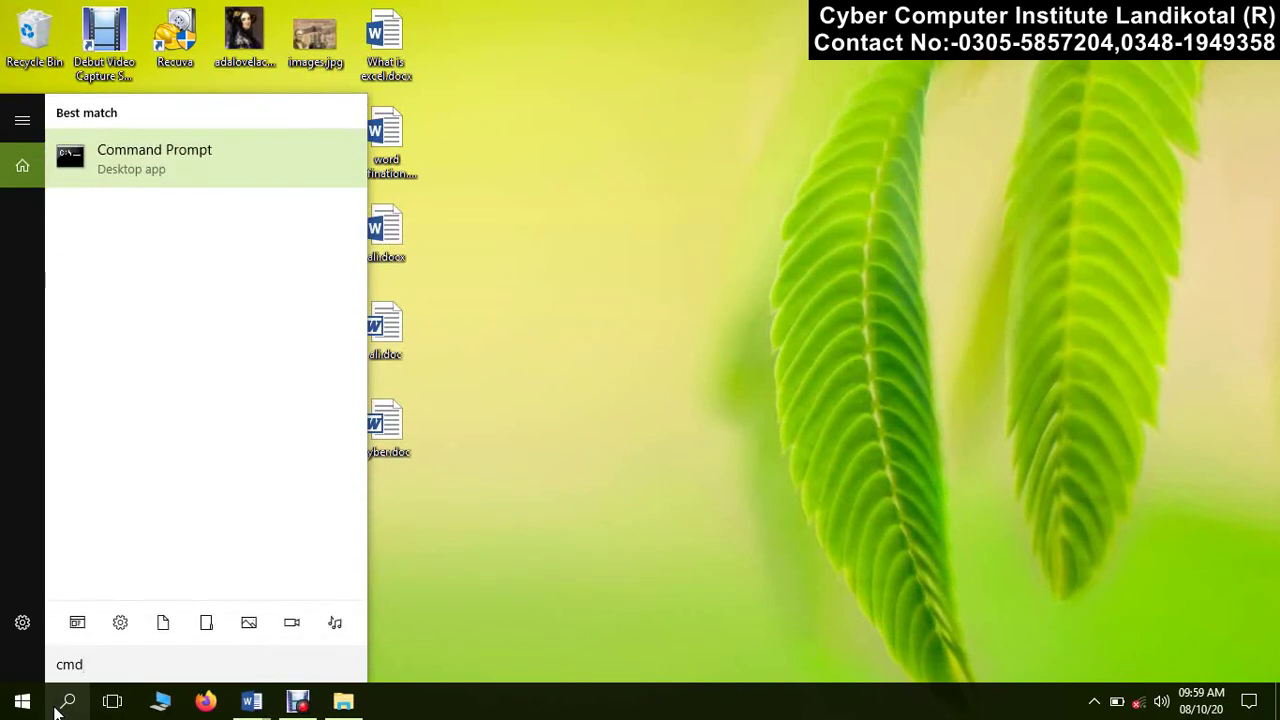
key("Return")
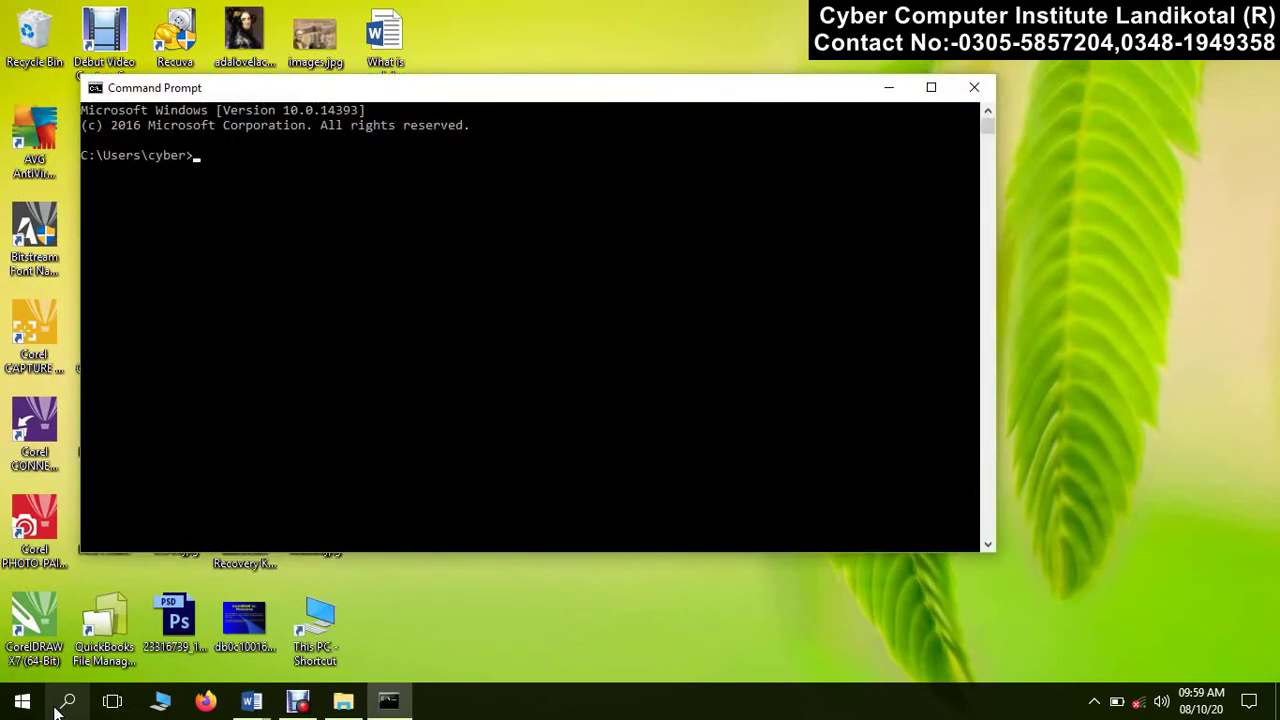
Launch Word with the command "start winword", and close both the Word start window and Command Prompt
type("start")
type(" winowrd")
key("BackSpace")
key("BackSpace")
key("BackSpace")
type("rd")
key("Return")
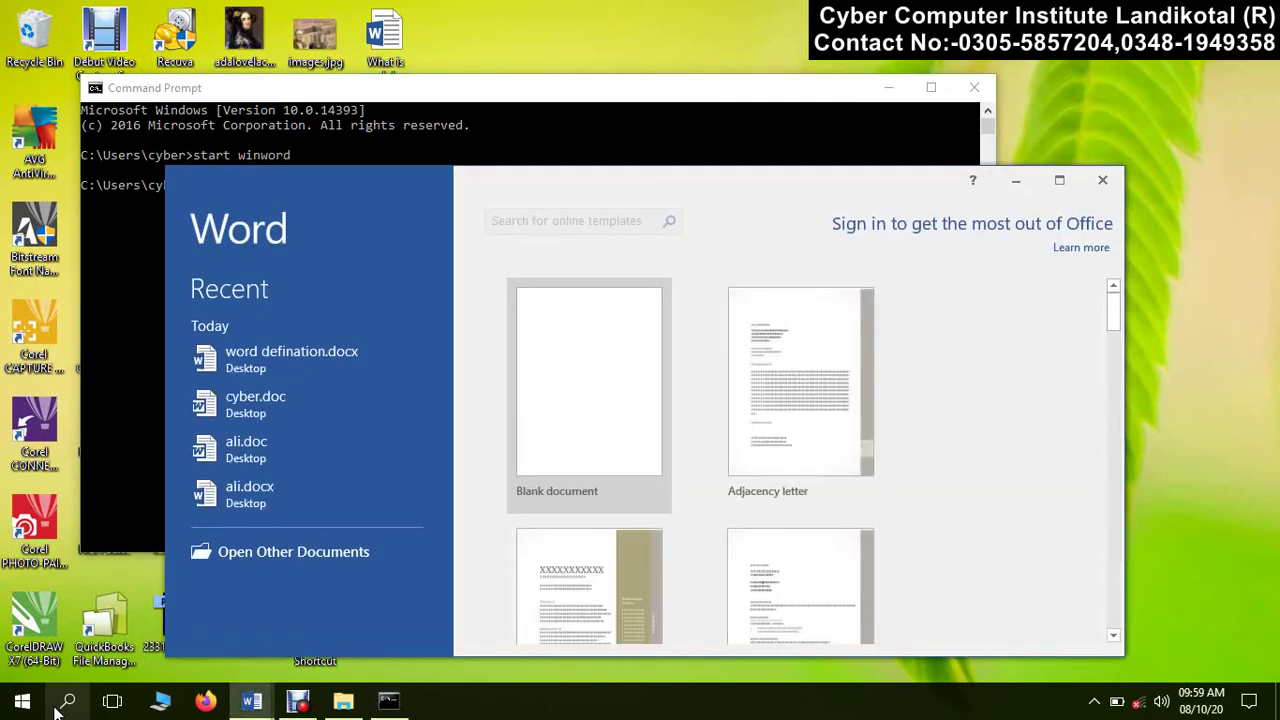
left_click(1102, 180)
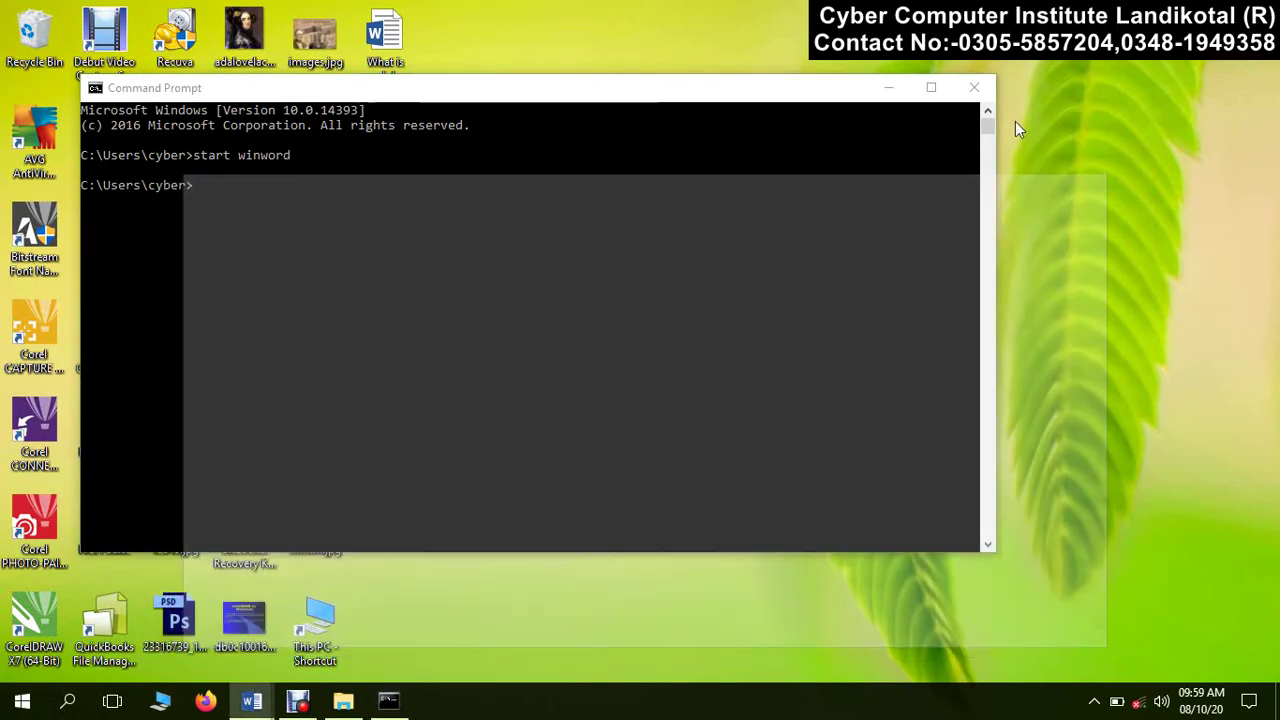
left_click(973, 88)
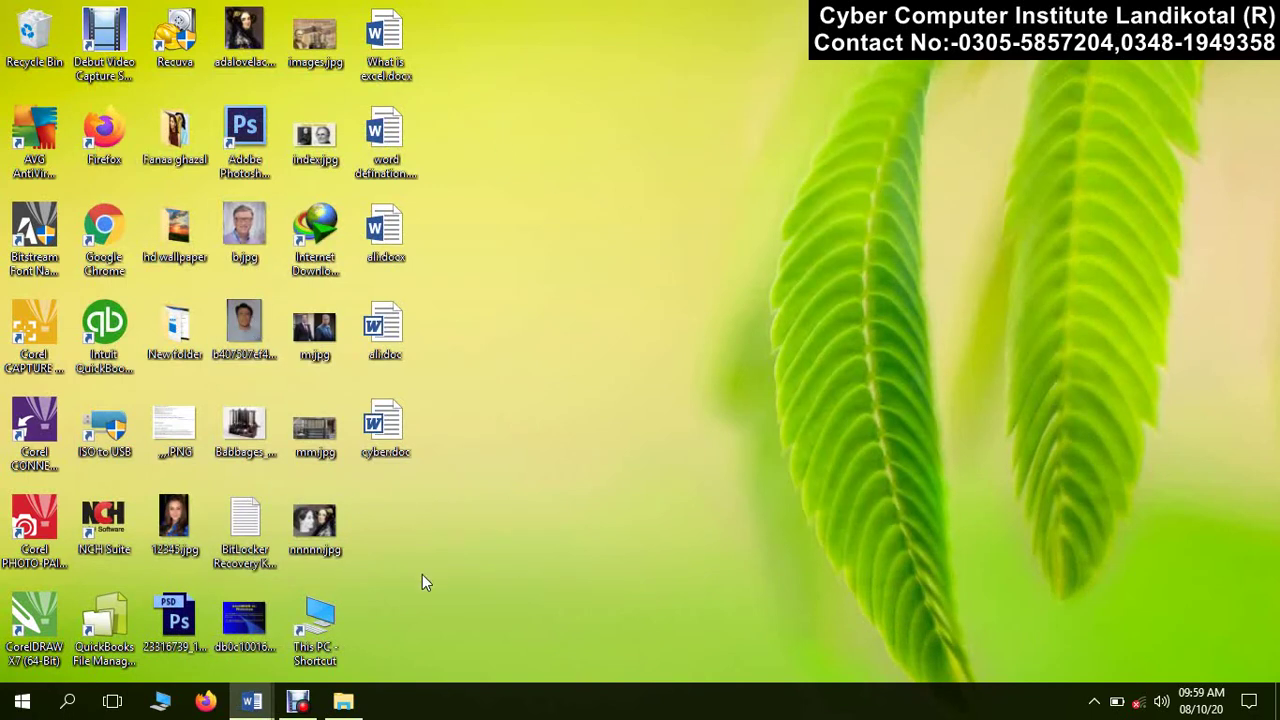
Open Notepad through Windows search and write the command "start winword.exe" in the new file
left_click(69, 705)
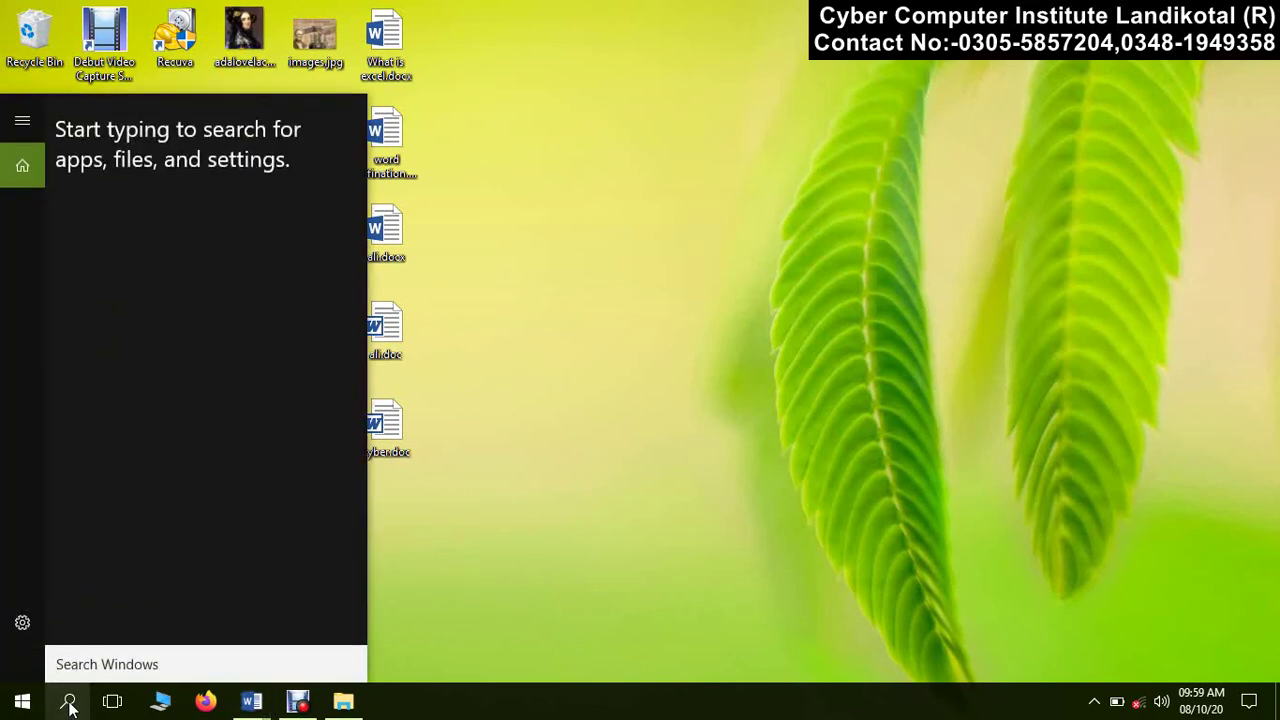
type("notepad")
key("Return")
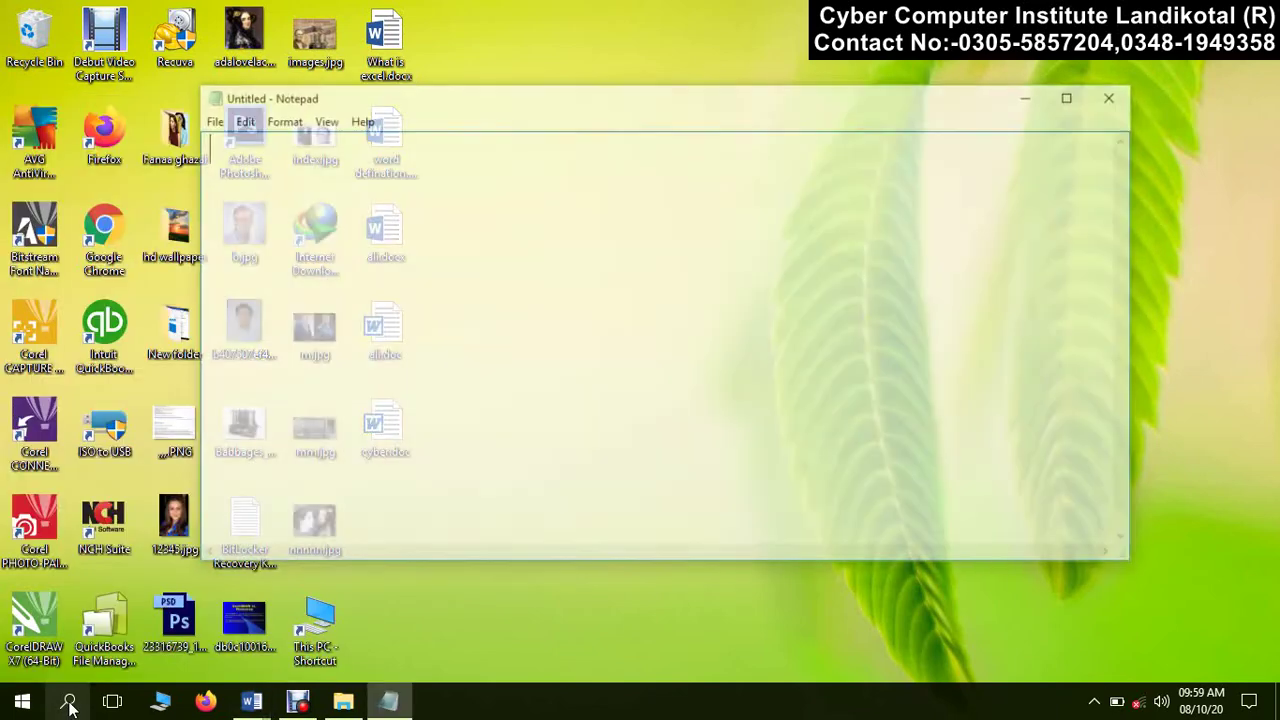
type("start winword.exe")
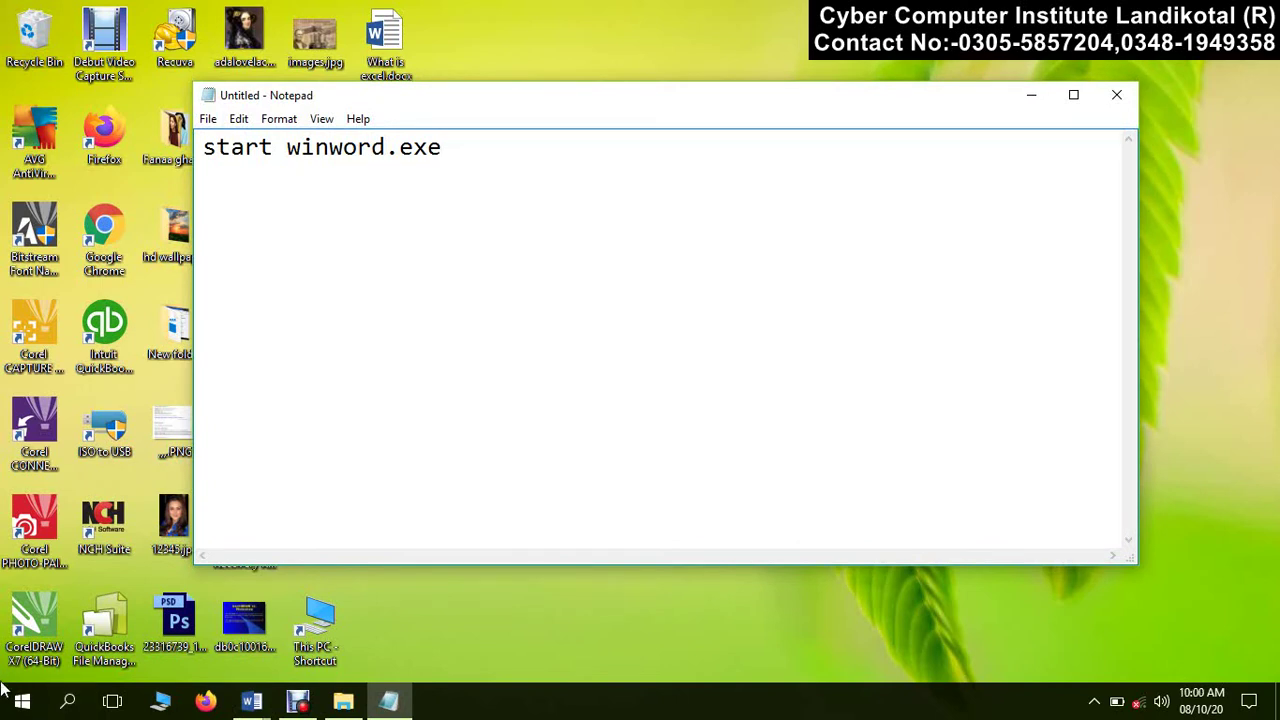
Save the Notepad file to the desktop as "cyber computer.bat" and minimize Notepad
left_click(207, 119)
left_click(240, 203)
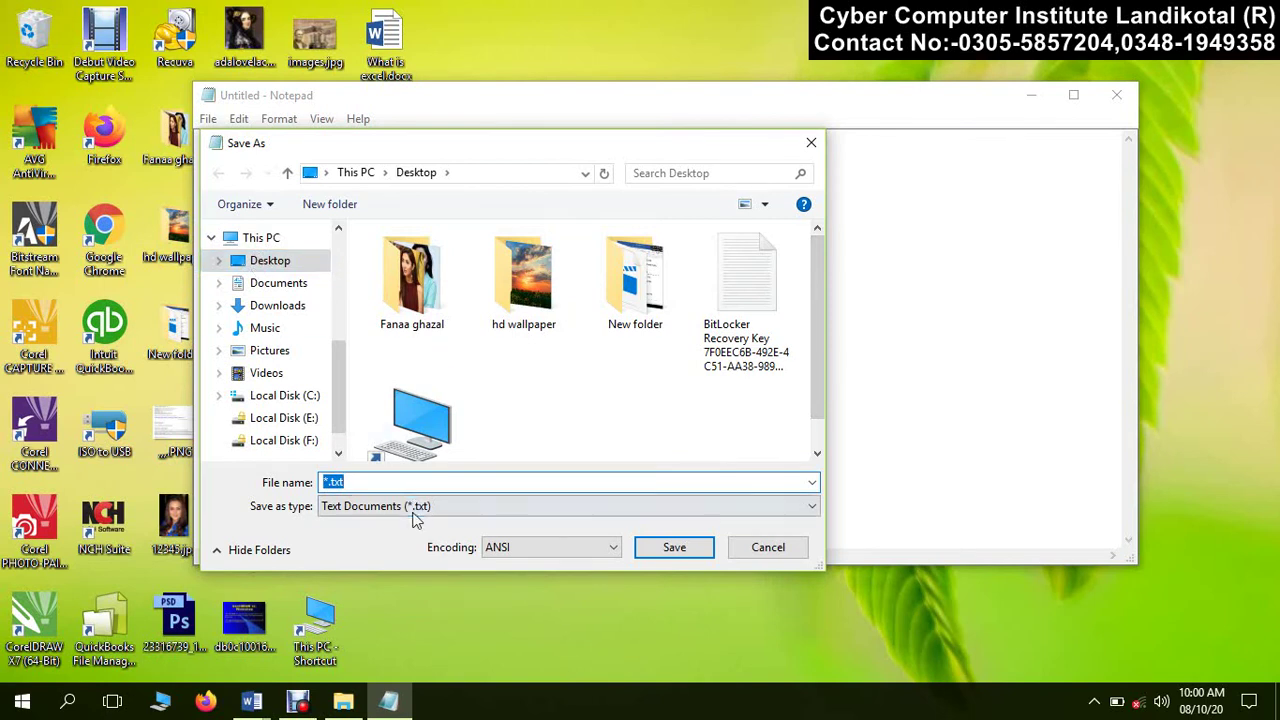
left_click(392, 484)
key("BackSpace")
key("BackSpace")
key("BackSpace")
type("cuber")
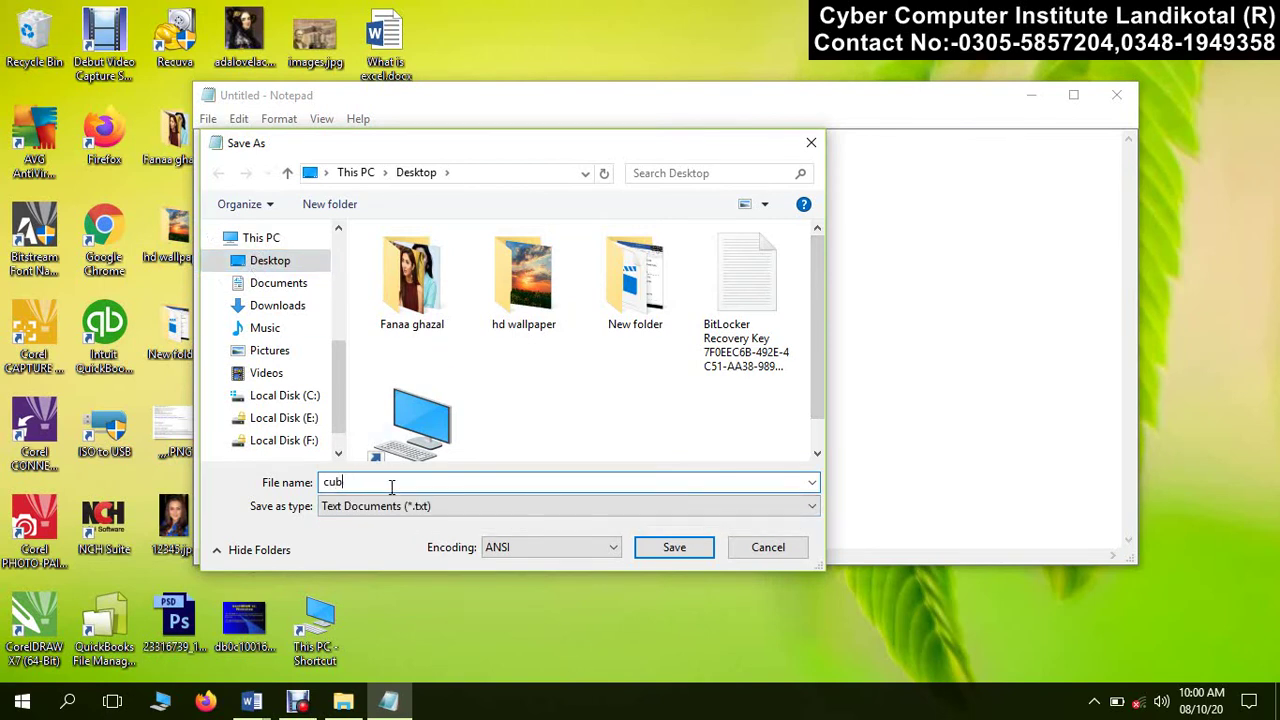
key("BackSpace")
key("BackSpace")
type("yber ontepad")
key("BackSpace")
key("BackSpace")
key("BackSpace")
key("BackSpace")
key("BackSpace")
key("BackSpace")
key("BackSpace")
type("computer .bat")
key("Return")
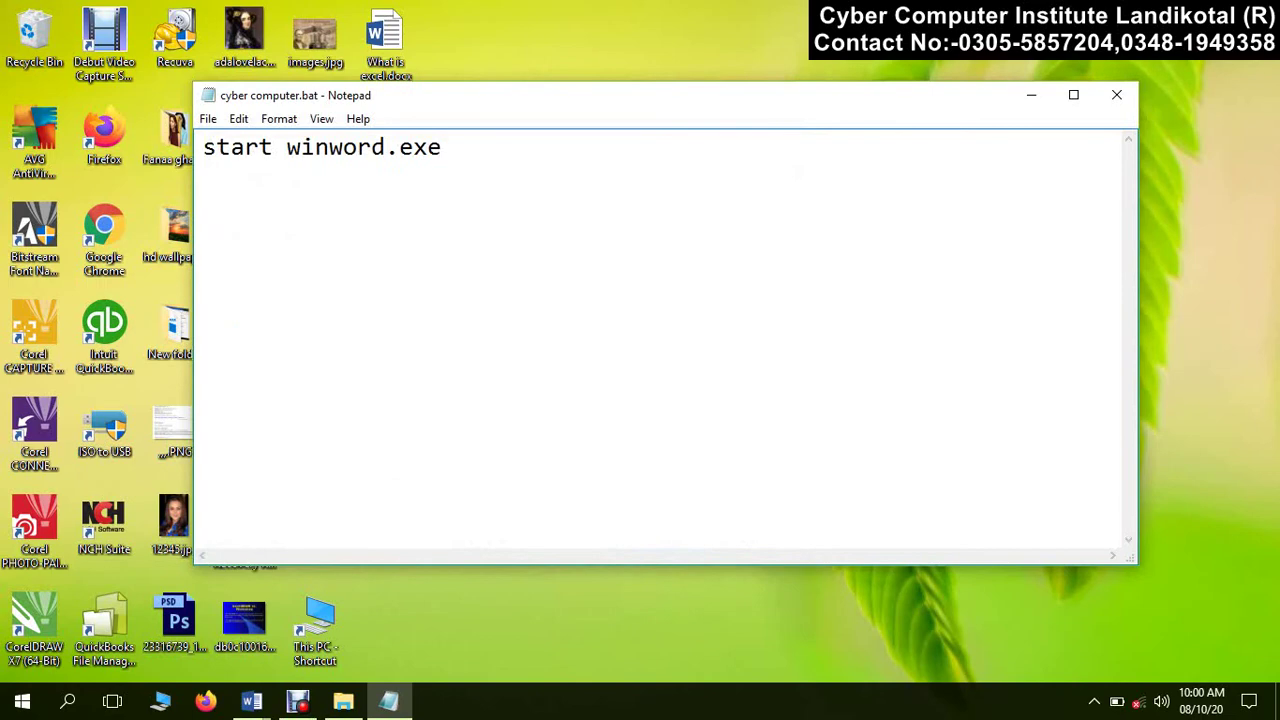
left_click(1042, 88)
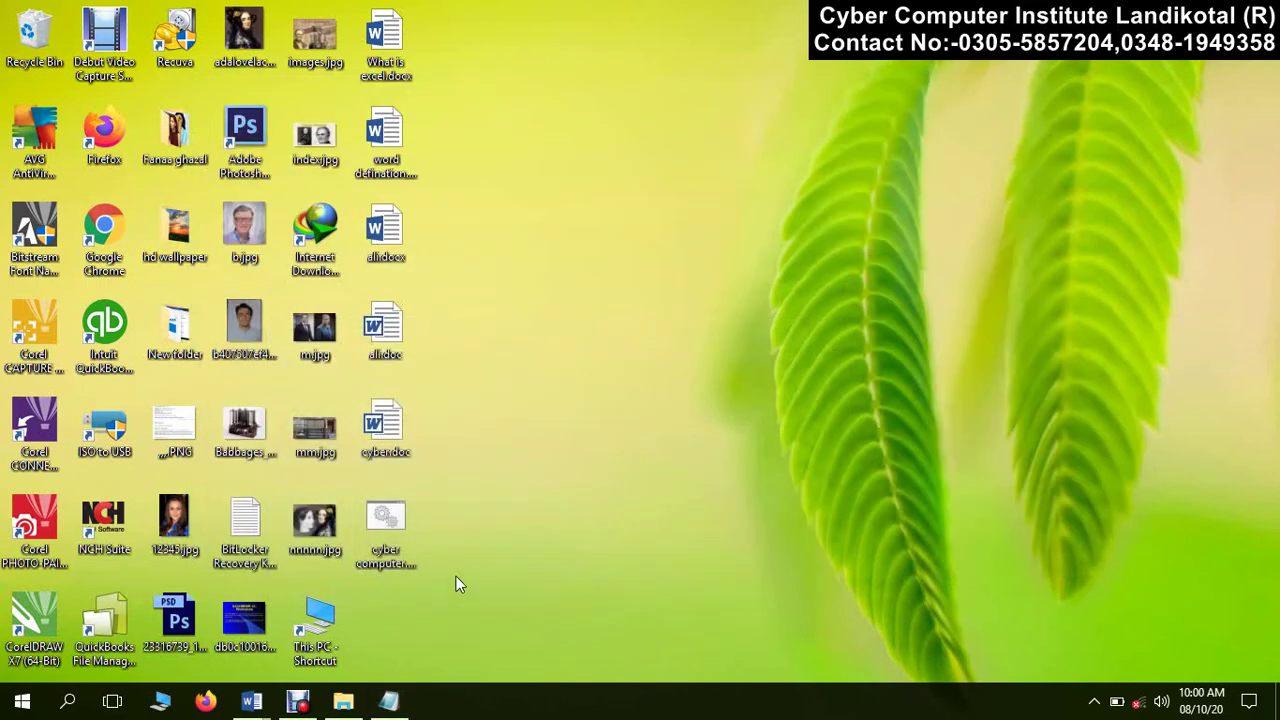
Launch Word twice by running the cyber computer batch file on the desktop, closing Word each time
left_click(389, 530)
double_click(389, 530)
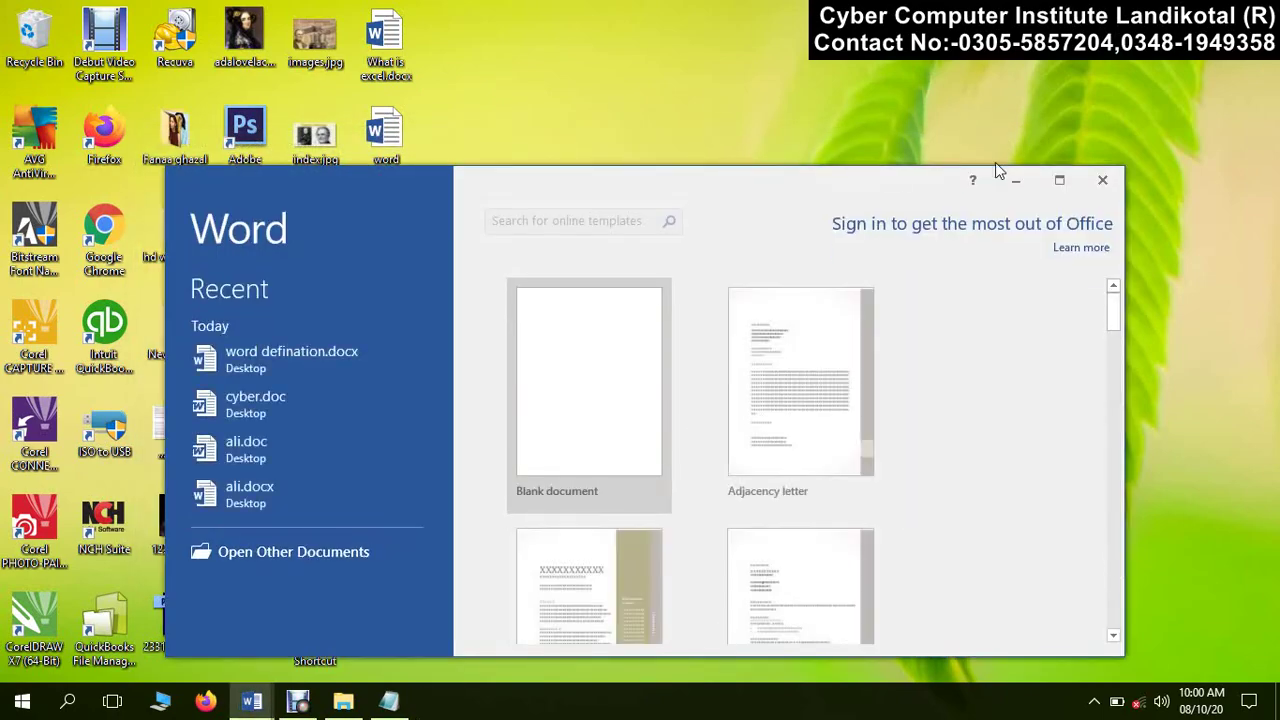
left_click(1102, 180)
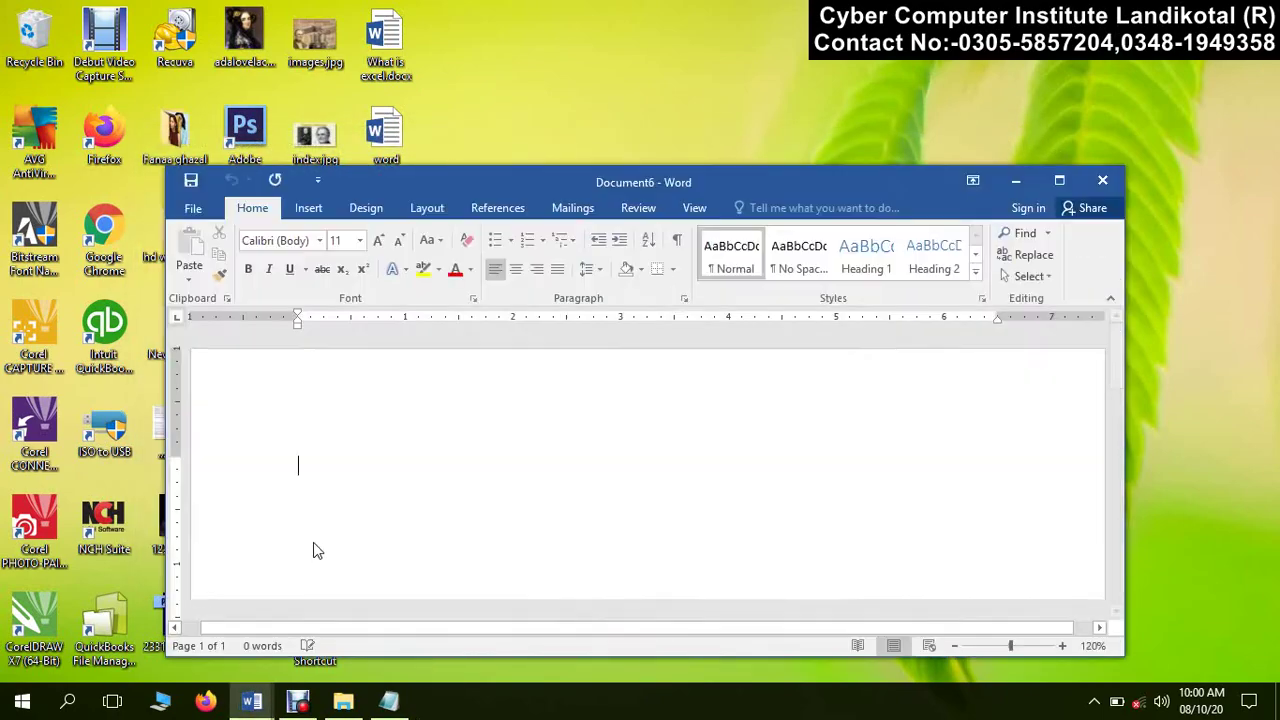
double_click(389, 530)
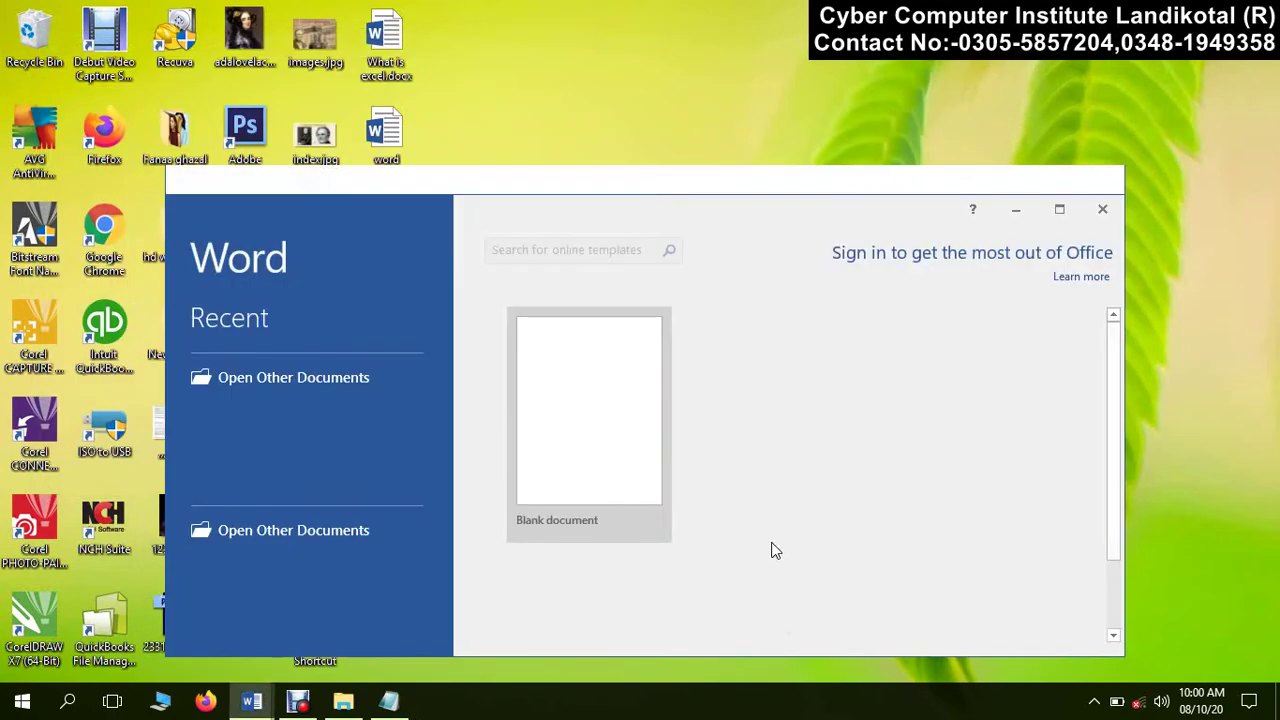
left_click(1120, 179)
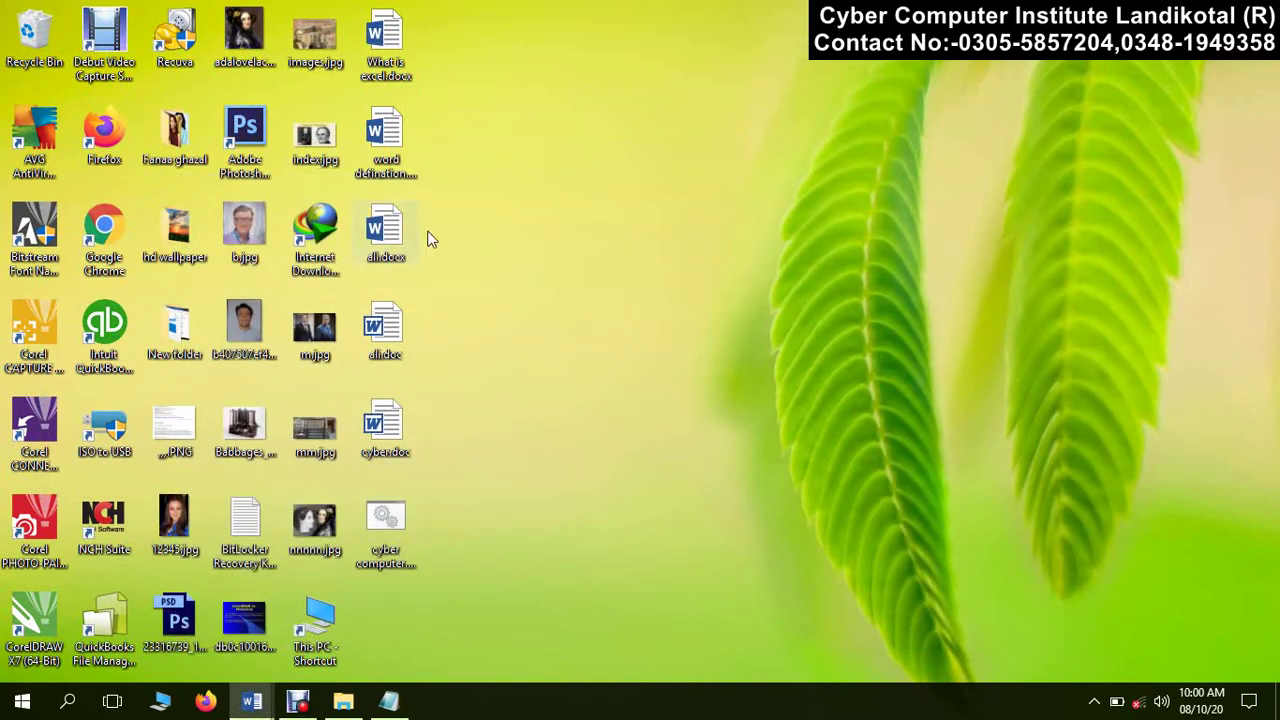
Start creating a new desktop shortcut and browse for its target under This PC, Local Disk (C:)
right_click(794, 5)
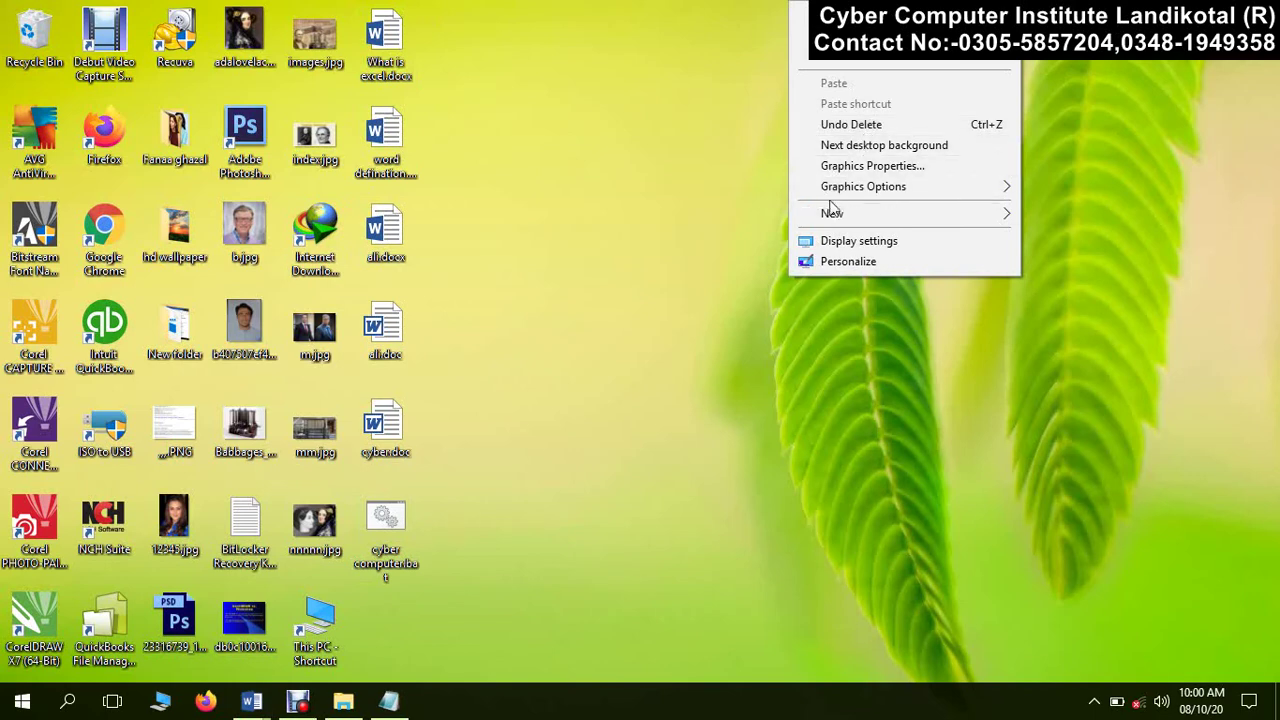
mouse_move(840, 212)
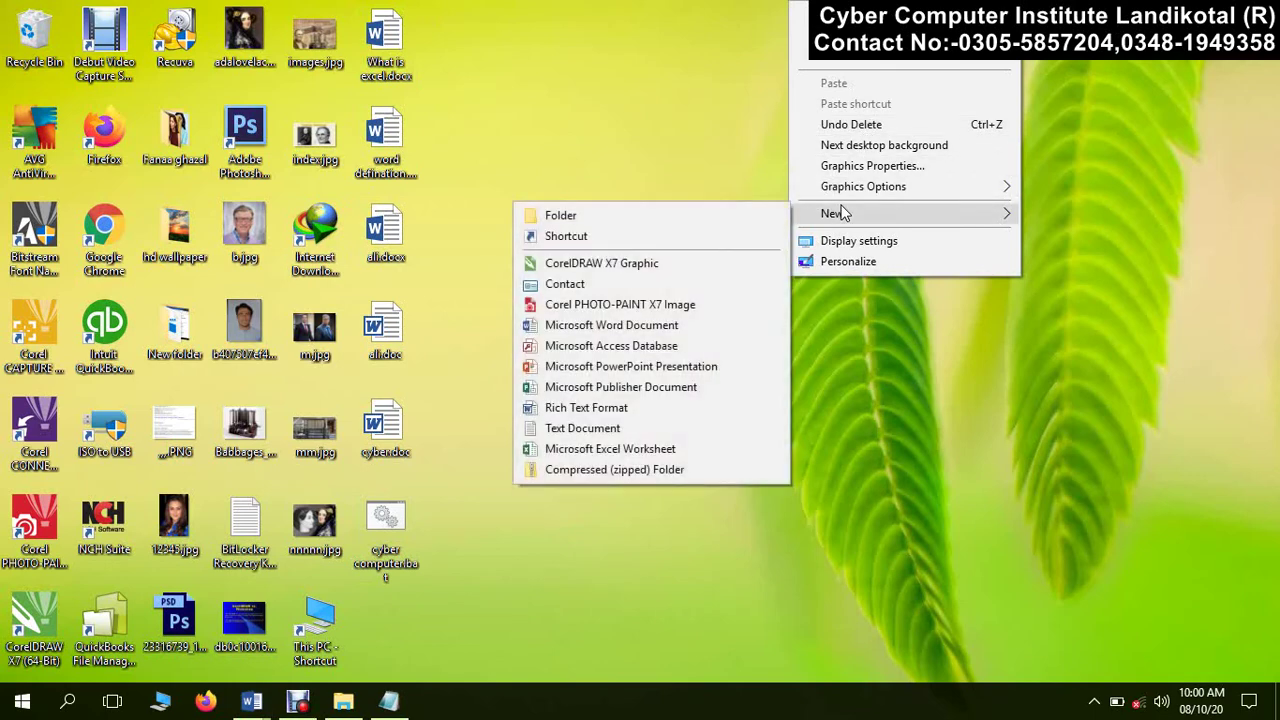
left_click(672, 240)
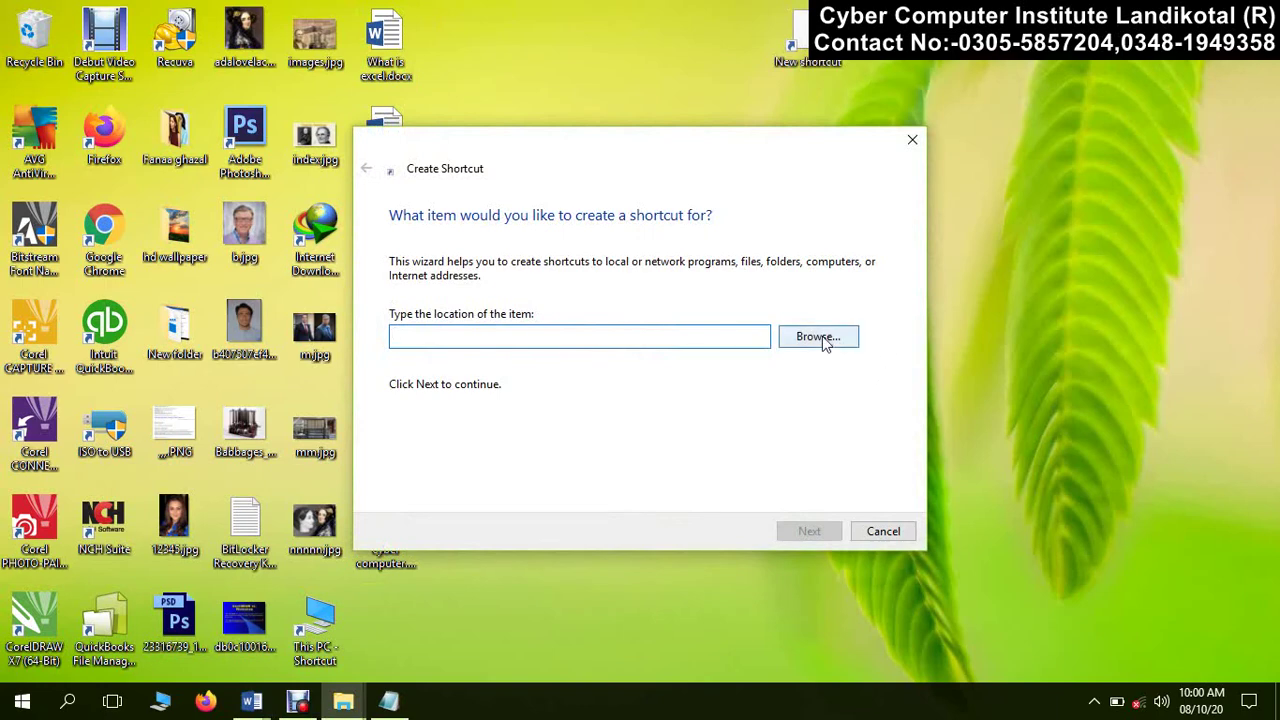
left_click(818, 337)
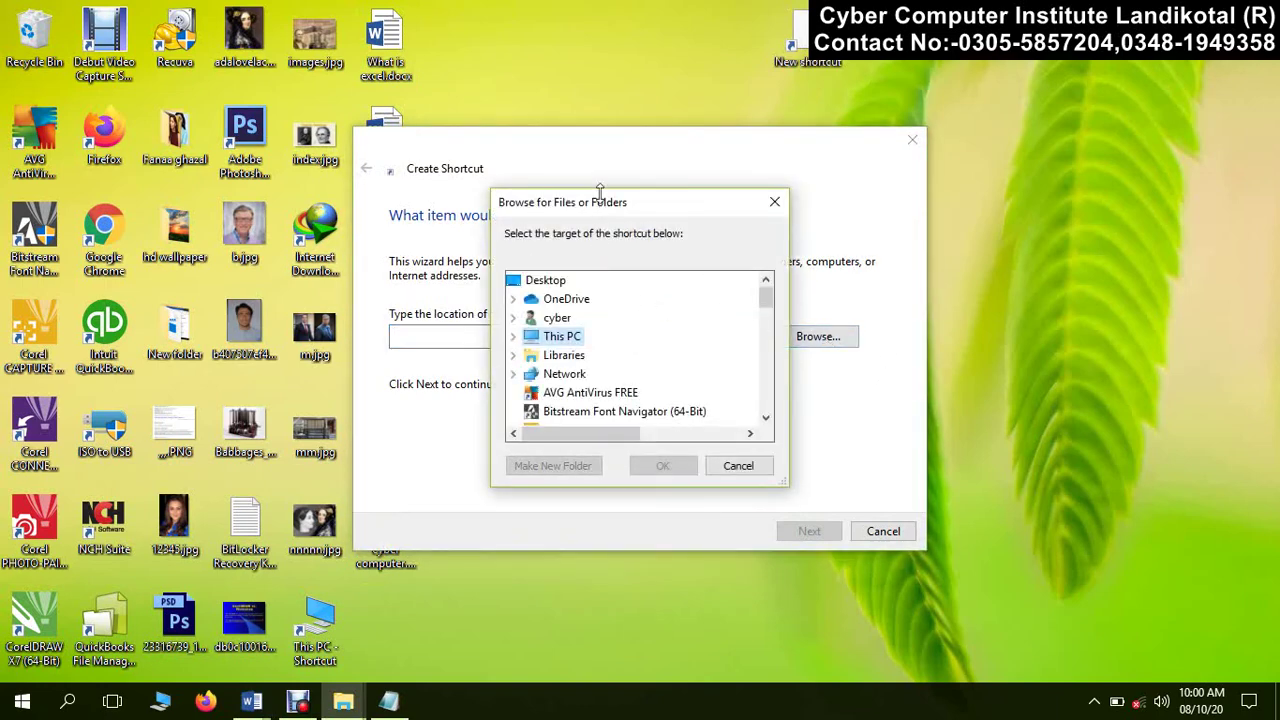
left_click_drag(603, 188, 709, 141)
left_click(514, 289)
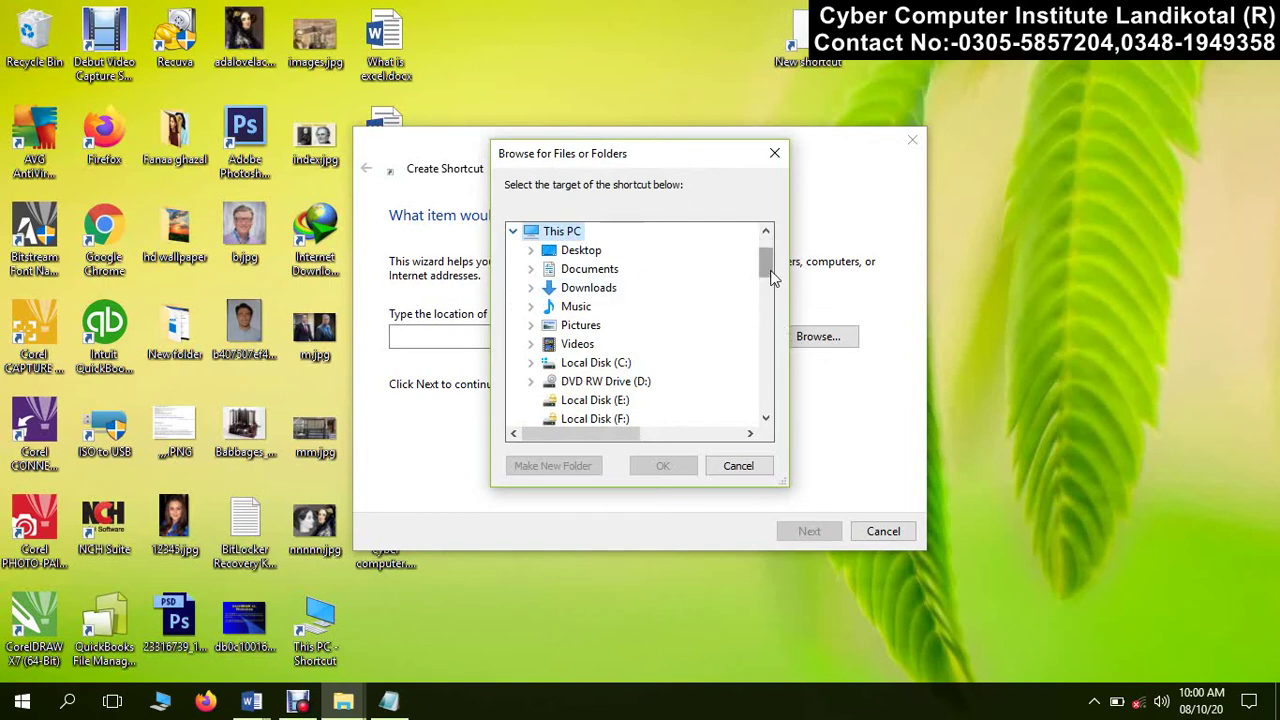
scroll(770, 286, "down", 2)
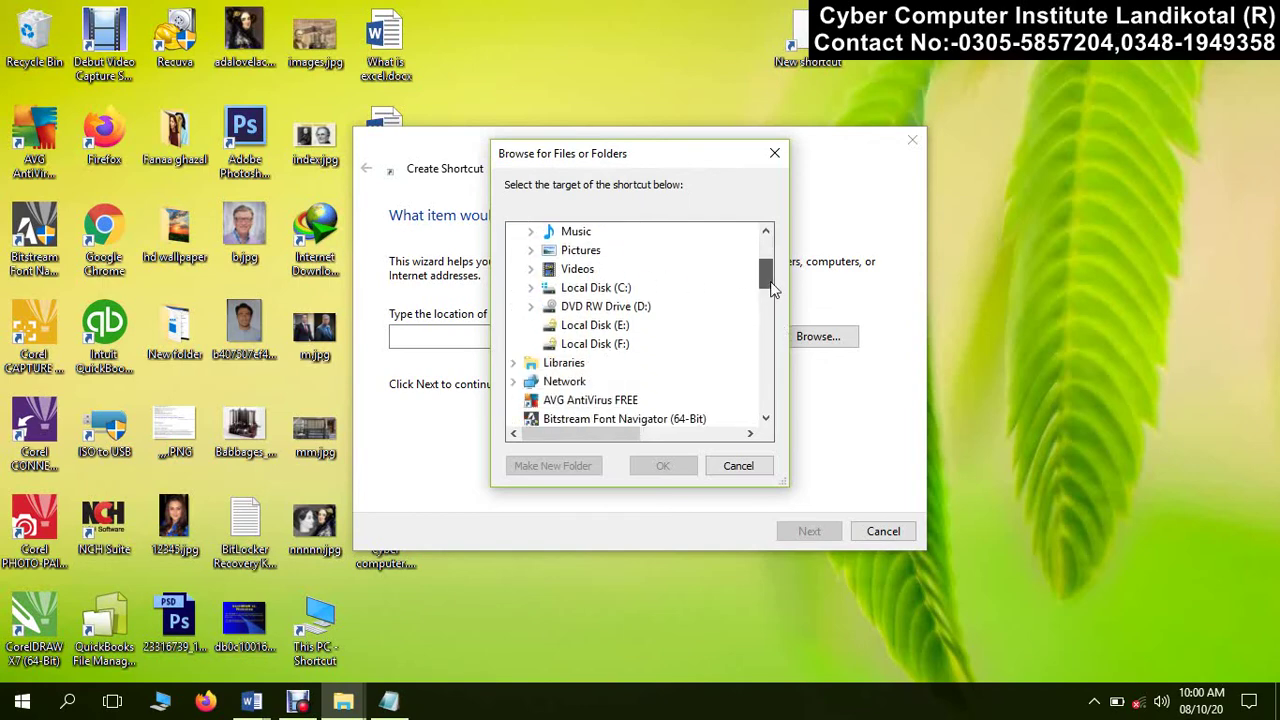
left_click(598, 289)
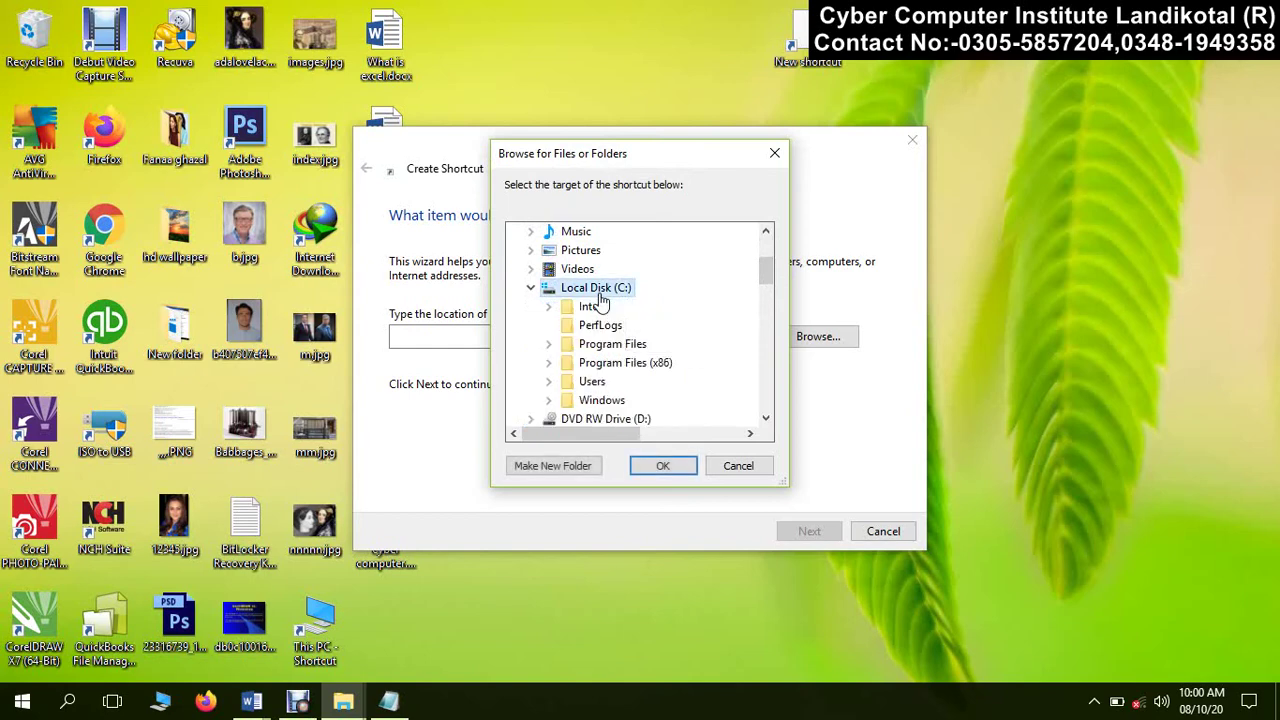
left_click(612, 344)
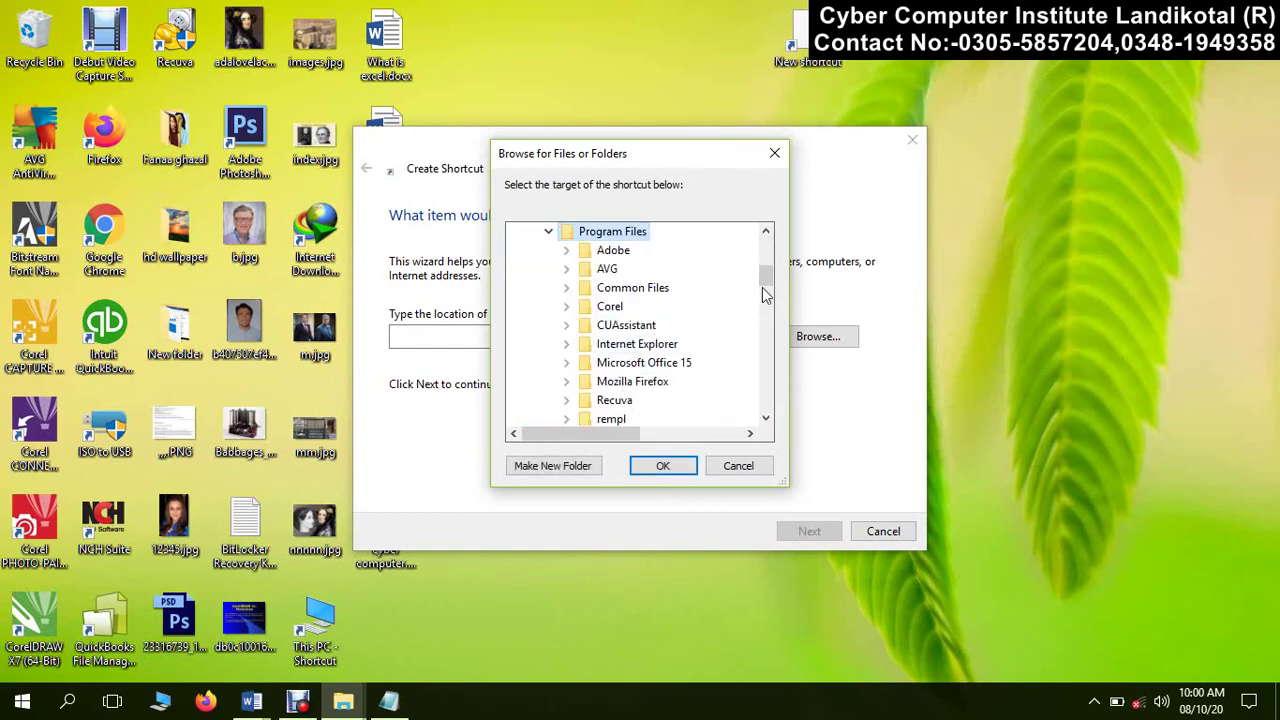
left_click(641, 365)
left_click_drag(766, 275, 766, 279)
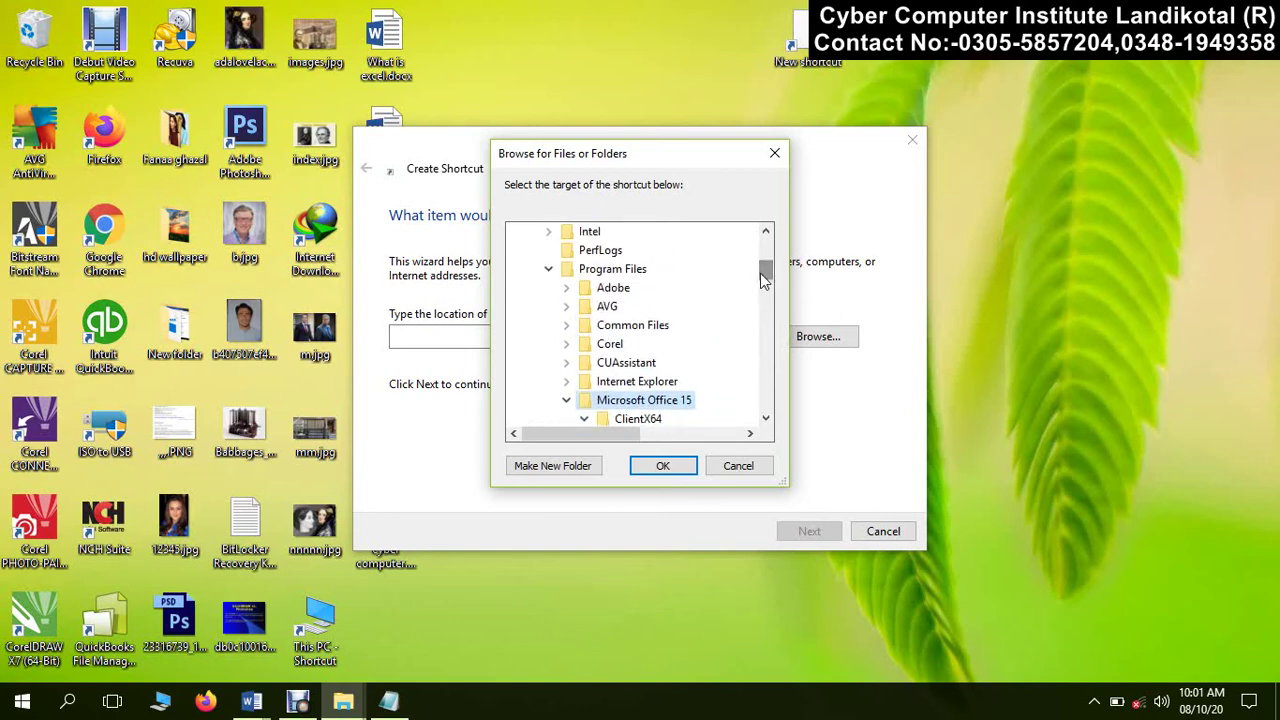
left_click(577, 276)
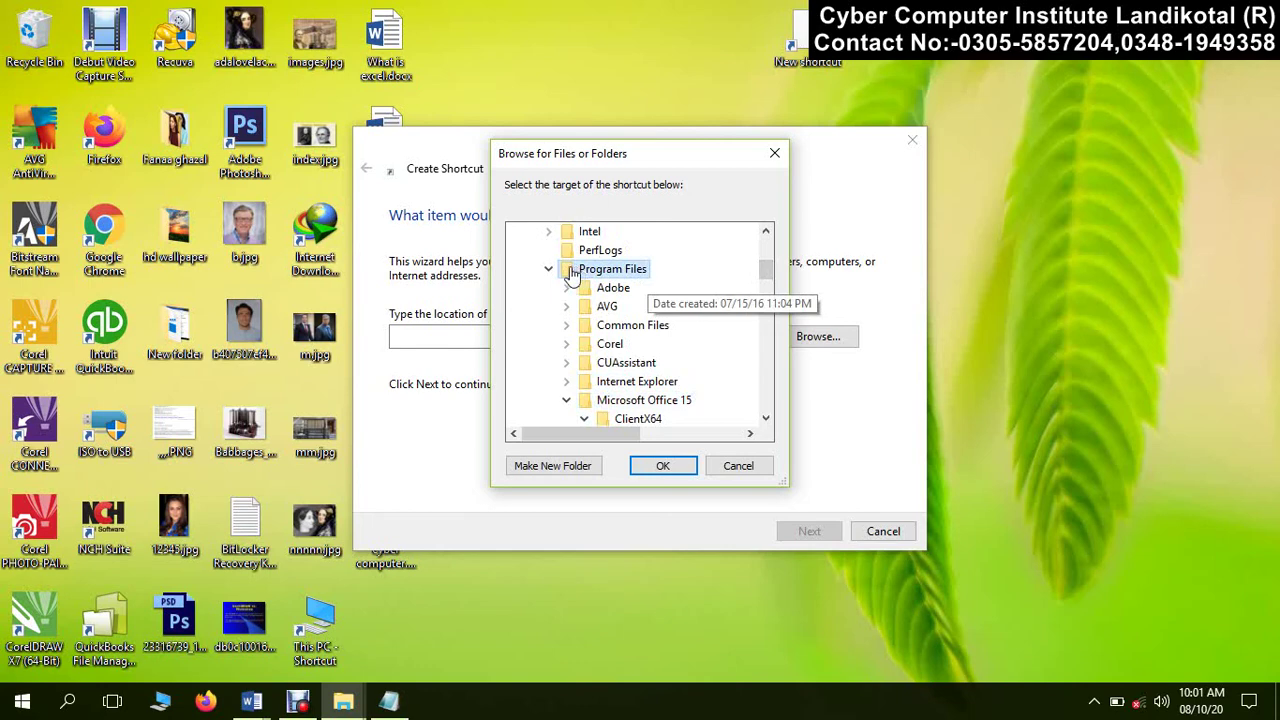
left_click(623, 402)
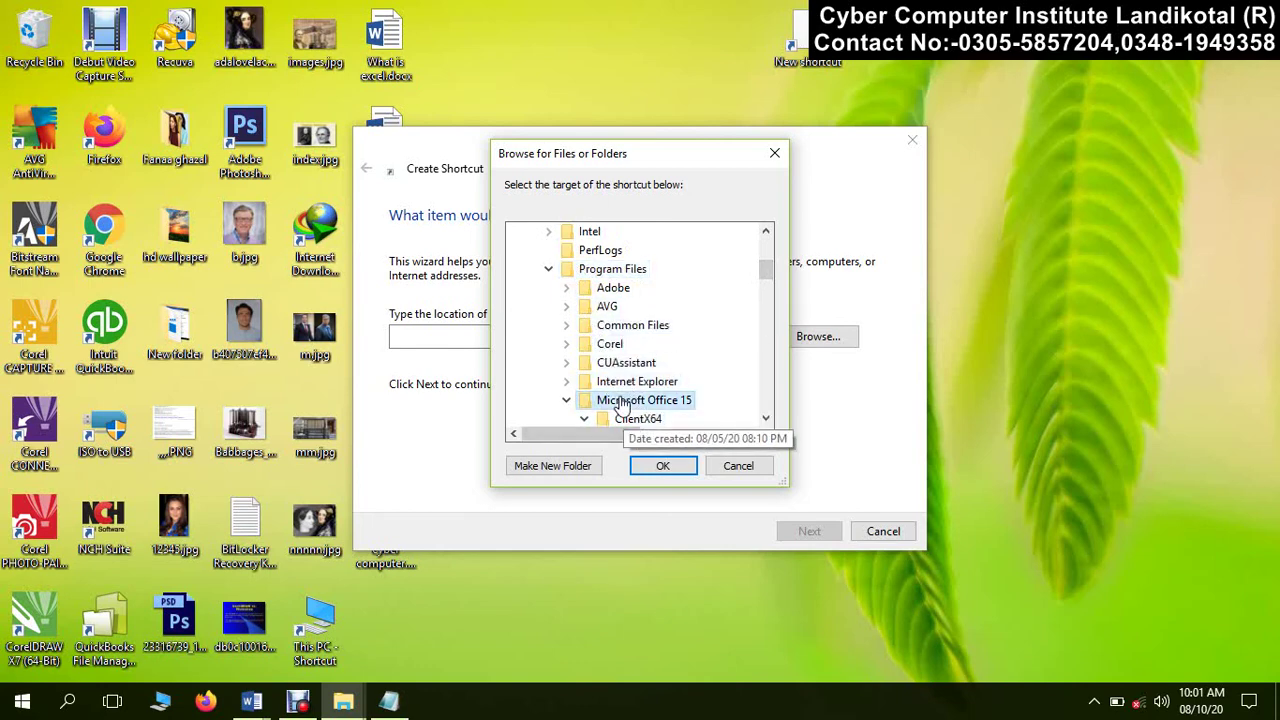
left_click(548, 269)
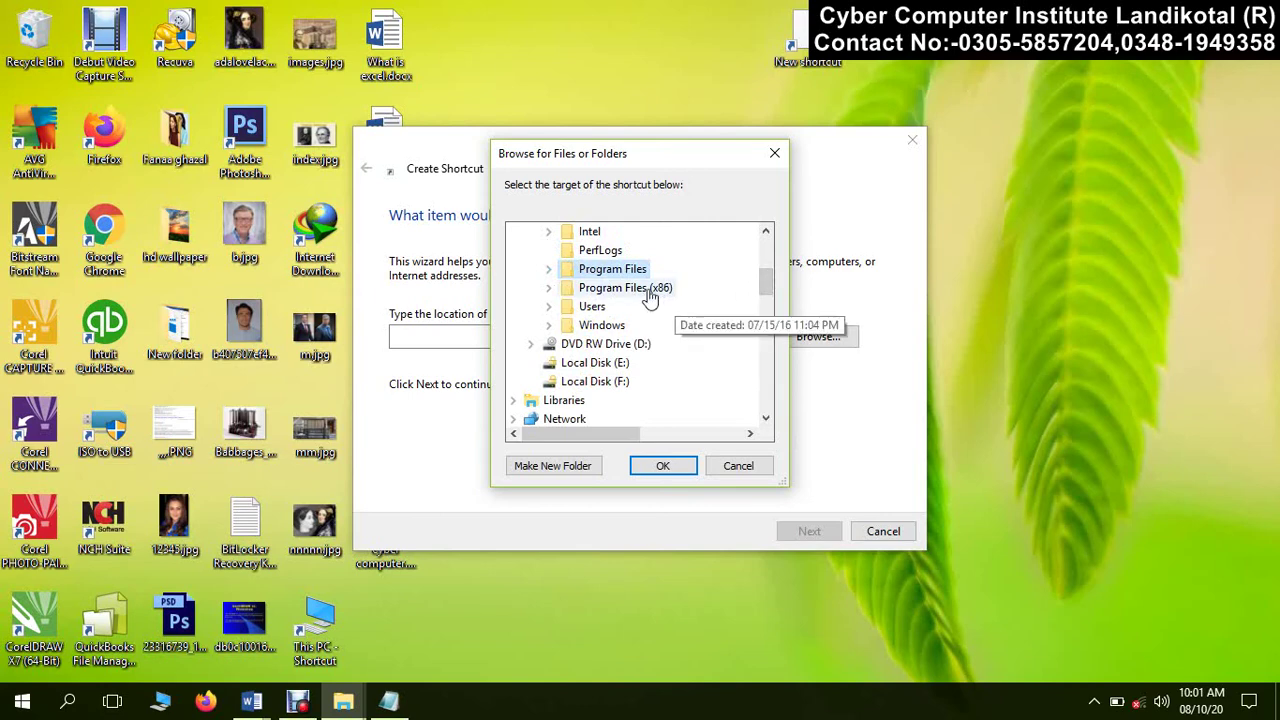
Target the shortcut at WINWORD.EXE in Program Files (x86)\Microsoft Office\root\Office16 and create it with the name WINWORD.EXE
left_click(650, 290)
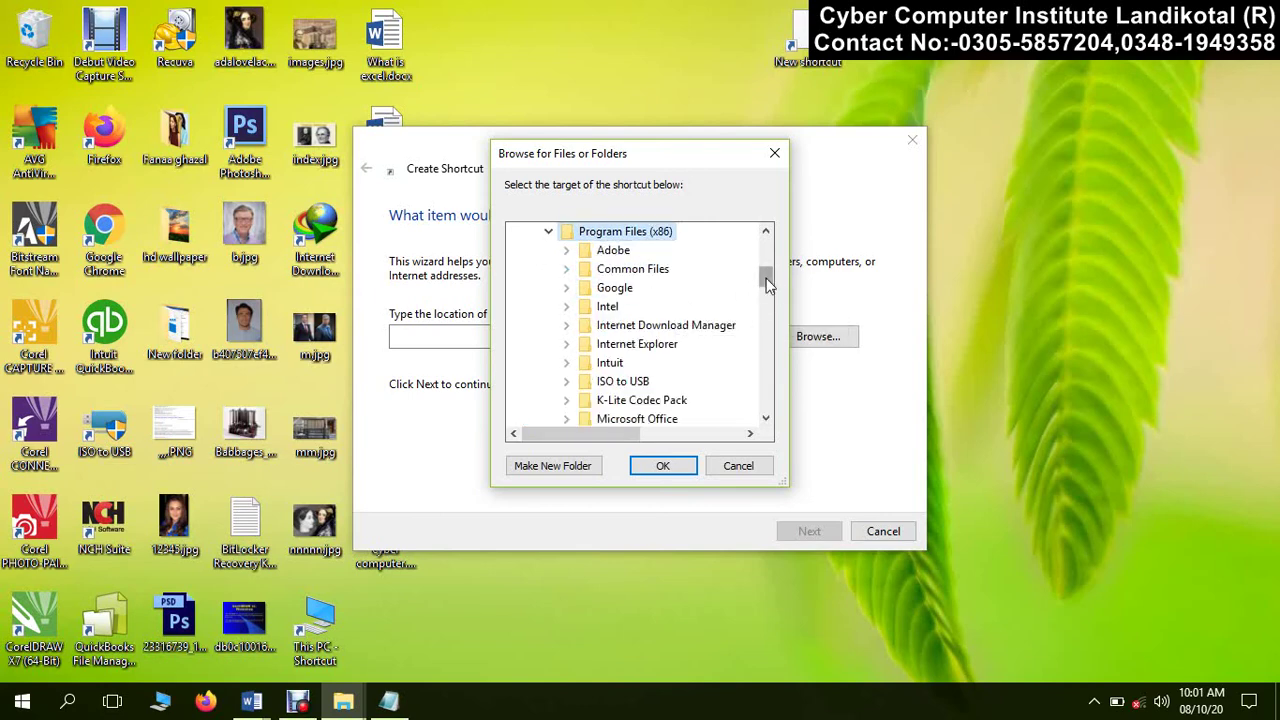
left_click_drag(765, 279, 766, 292)
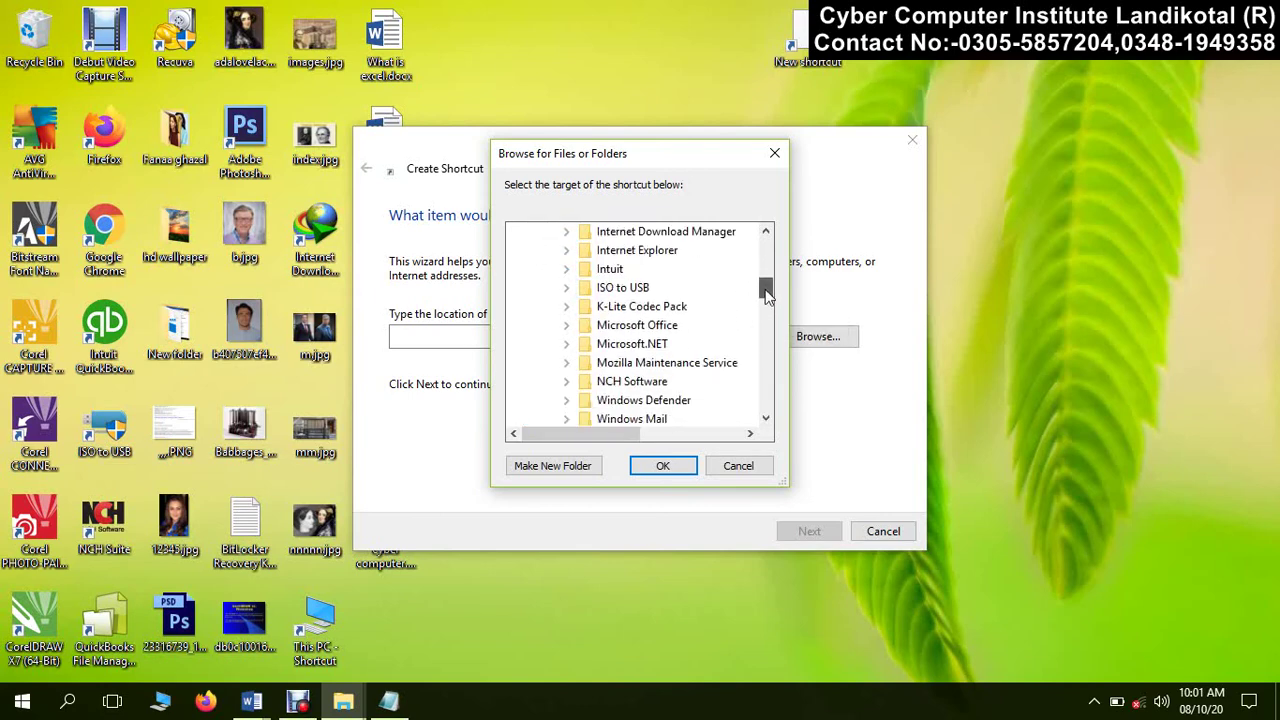
left_click(600, 327)
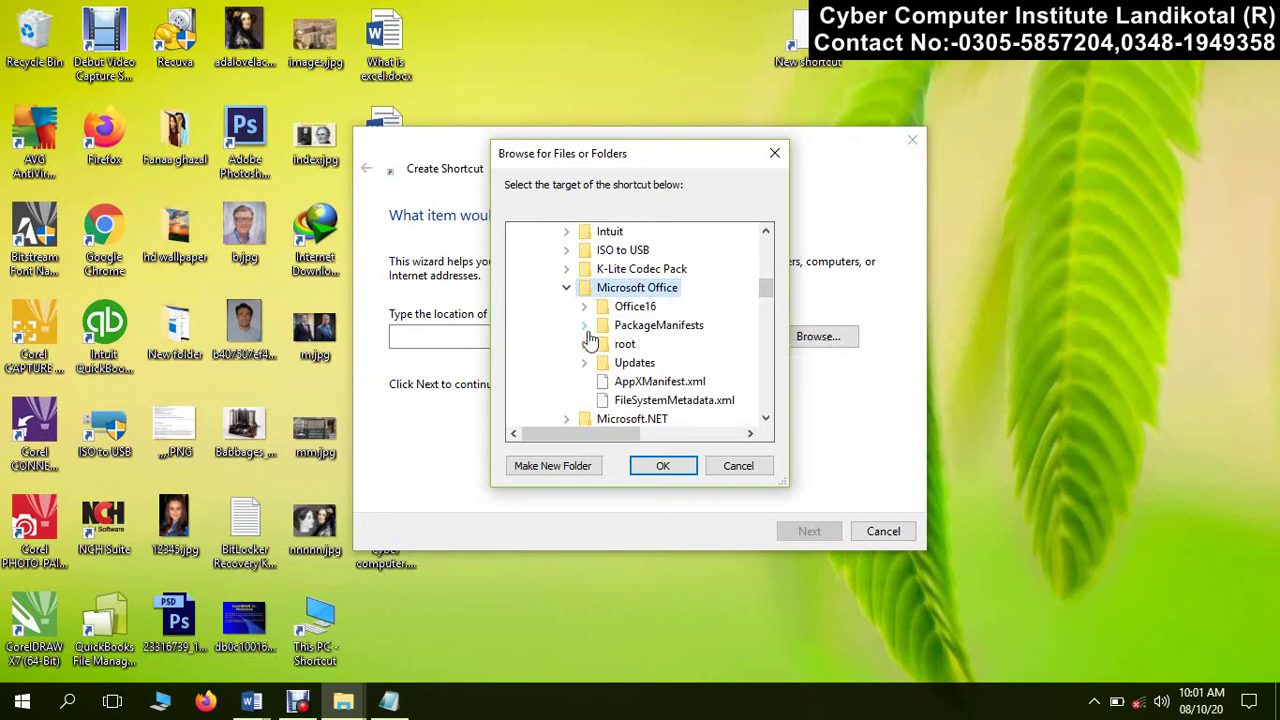
left_click_drag(765, 292, 765, 297)
left_click(607, 235)
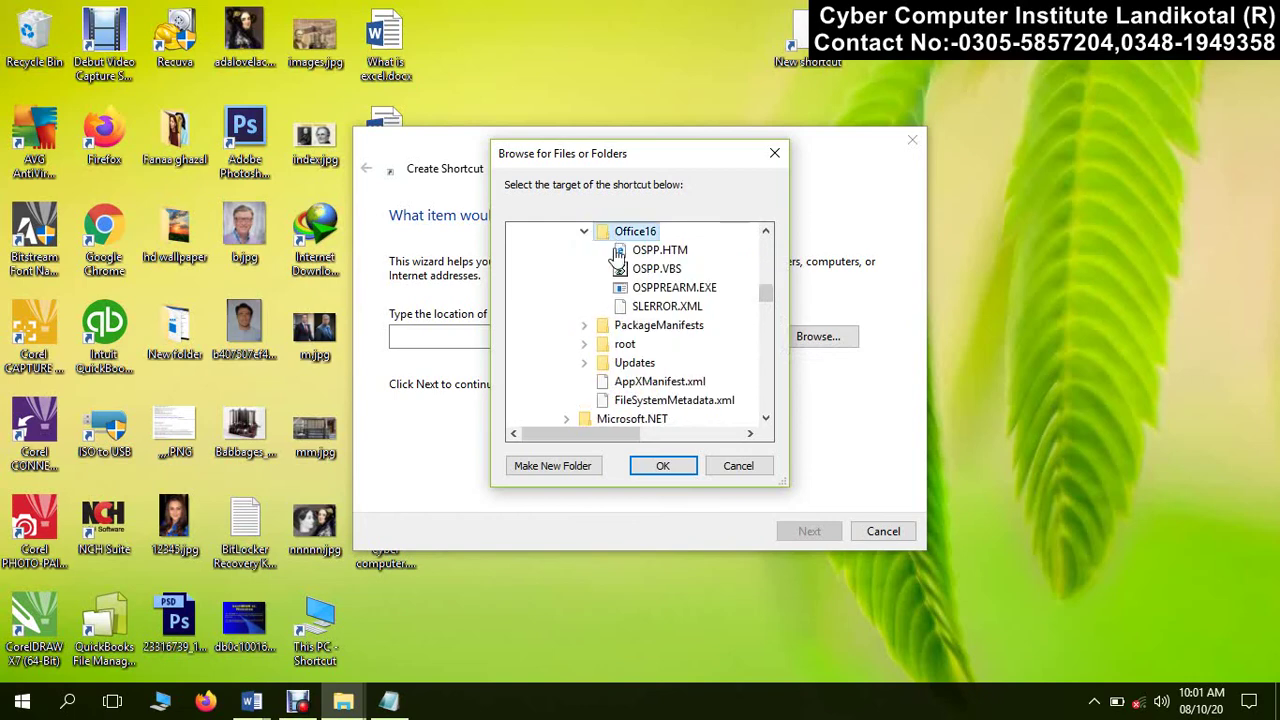
left_click(621, 350)
mouse_move(766, 292)
left_mouse_down()
mouse_move(766, 333)
mouse_move(759, 297)
left_mouse_up()
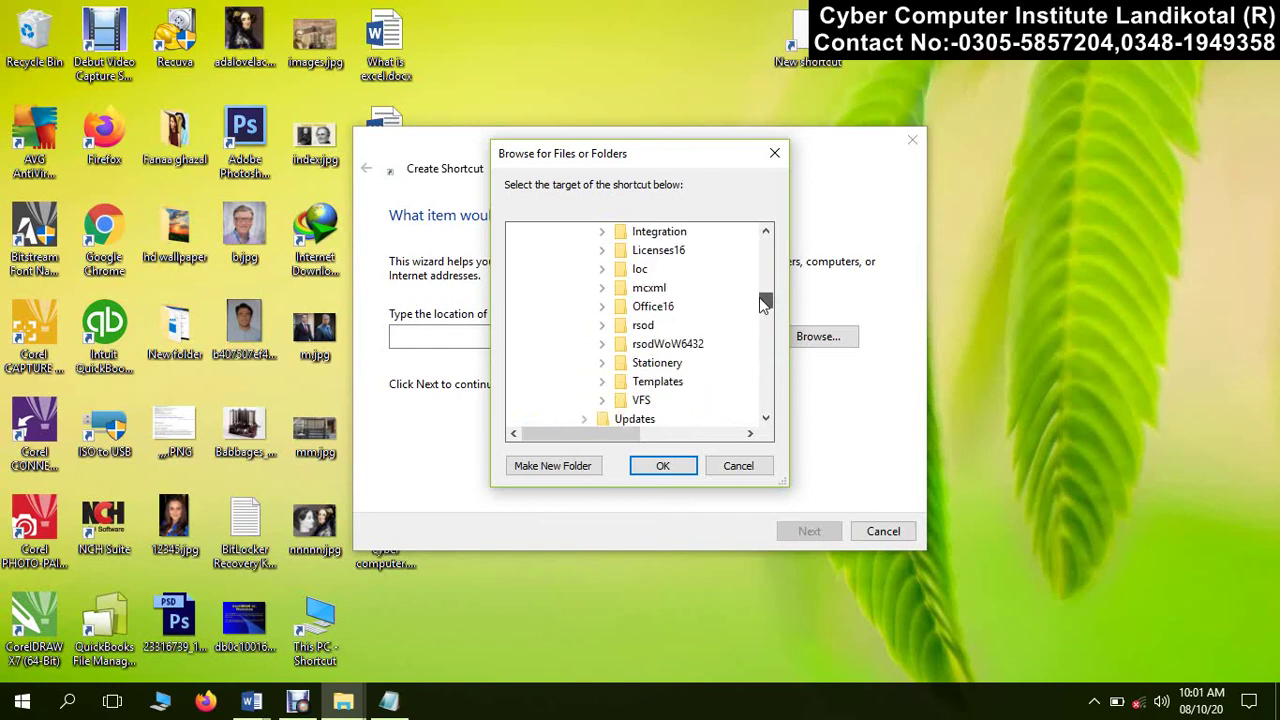
left_click(643, 310)
left_click_drag(766, 281, 750, 386)
left_click(708, 401)
left_click(663, 465)
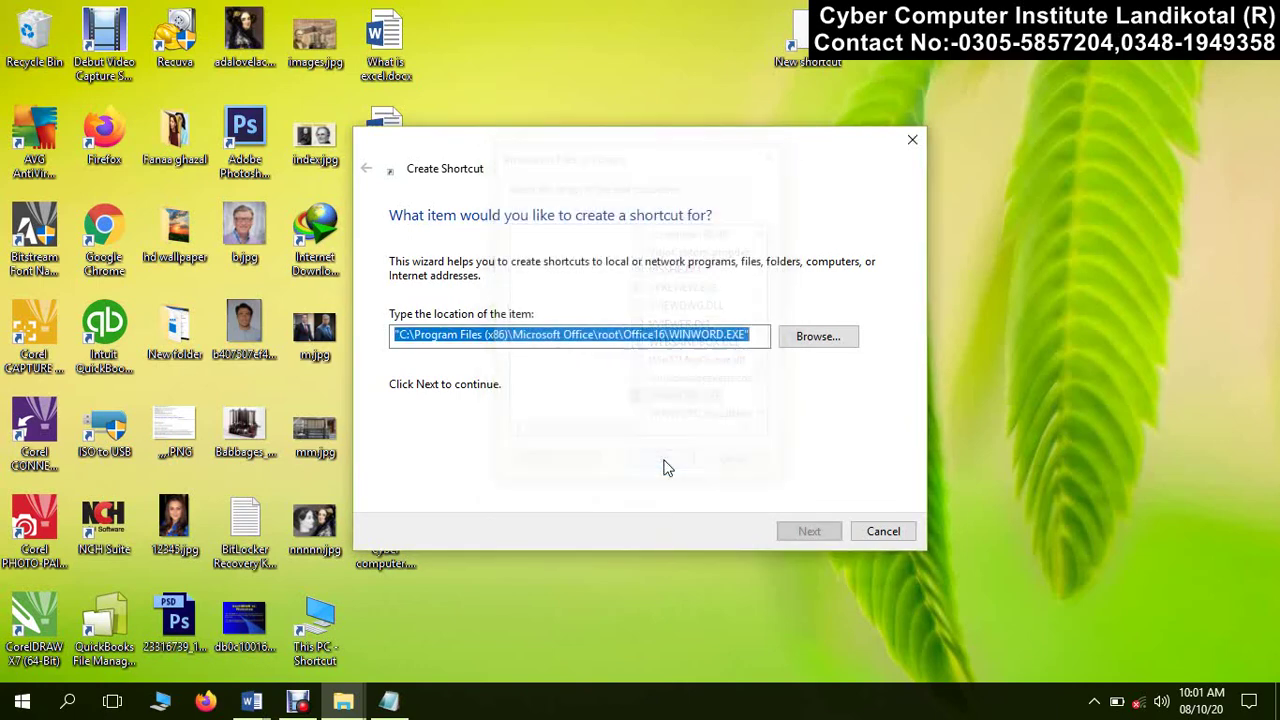
left_click(792, 535)
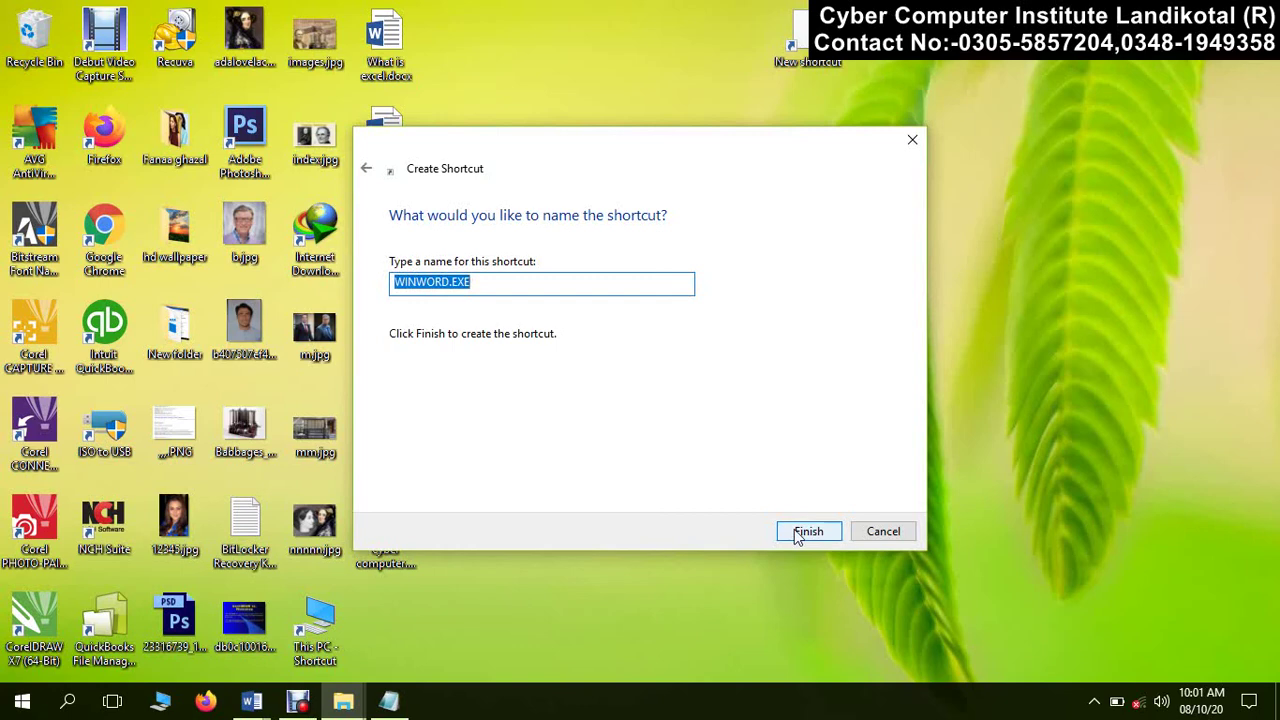
left_click(799, 533)
Move the WINWORD.EXE shortcut closer to the other desktop icons, then launch Word from it and close the start window
left_click_drag(797, 35, 527, 40)
double_click(552, 78)
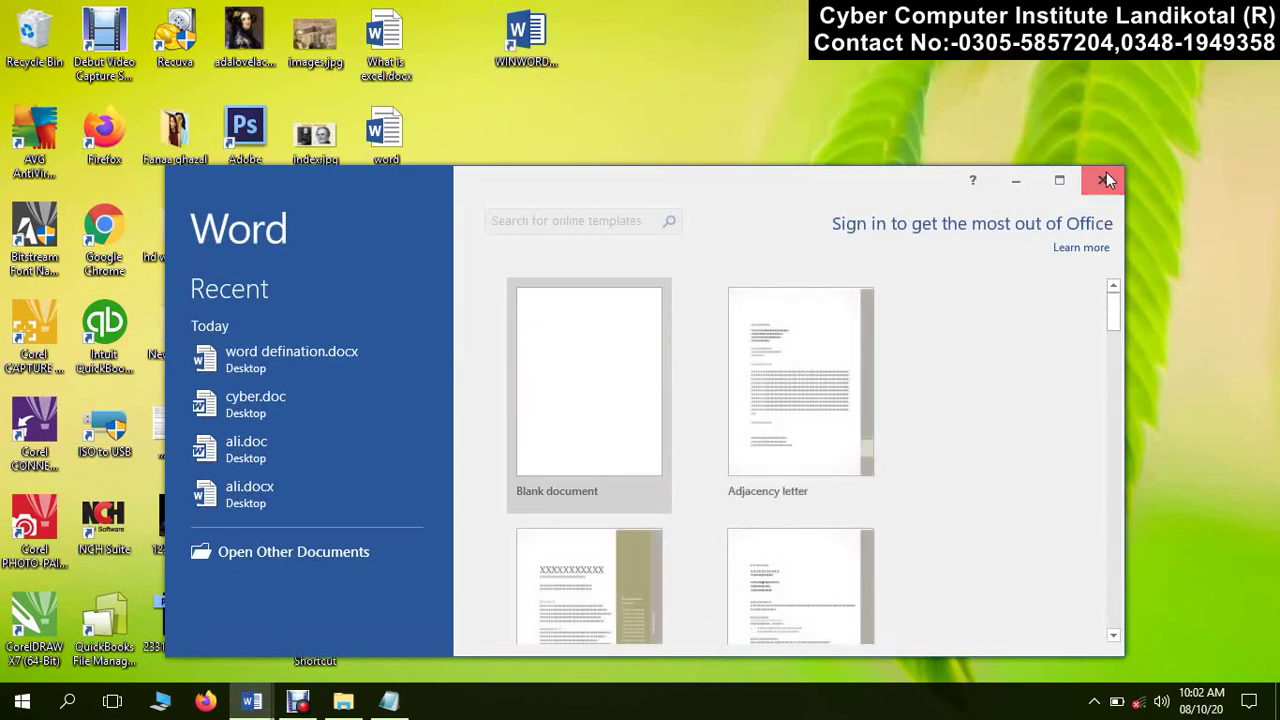
left_click(1106, 176)
Open the file location of the Word 2016 entry in the Start menu's most used apps
left_click(22, 703)
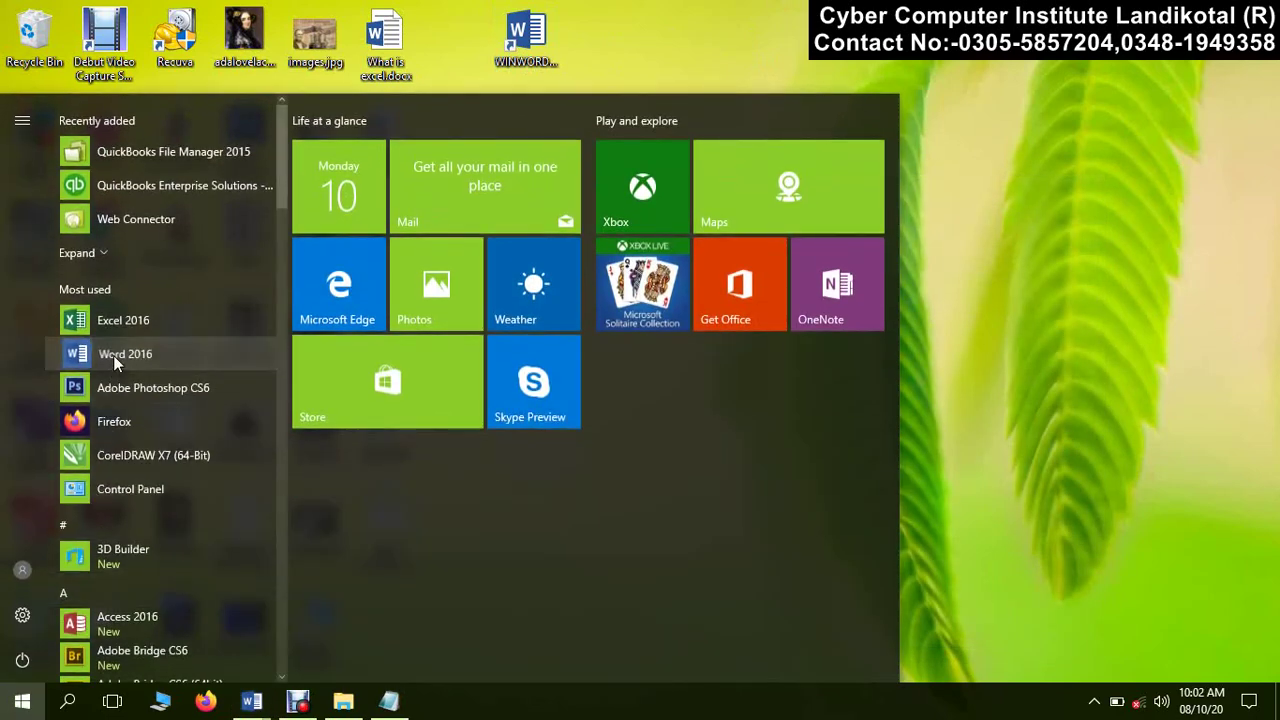
right_click(113, 355)
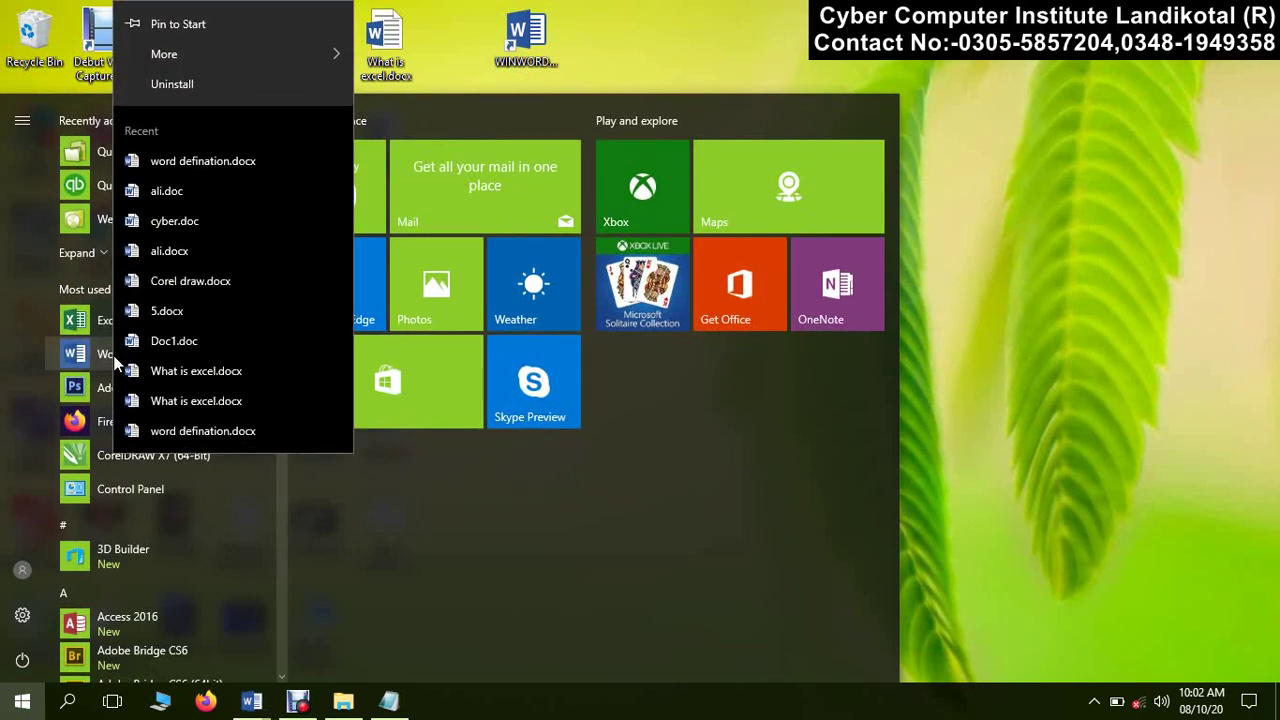
mouse_move(238, 47)
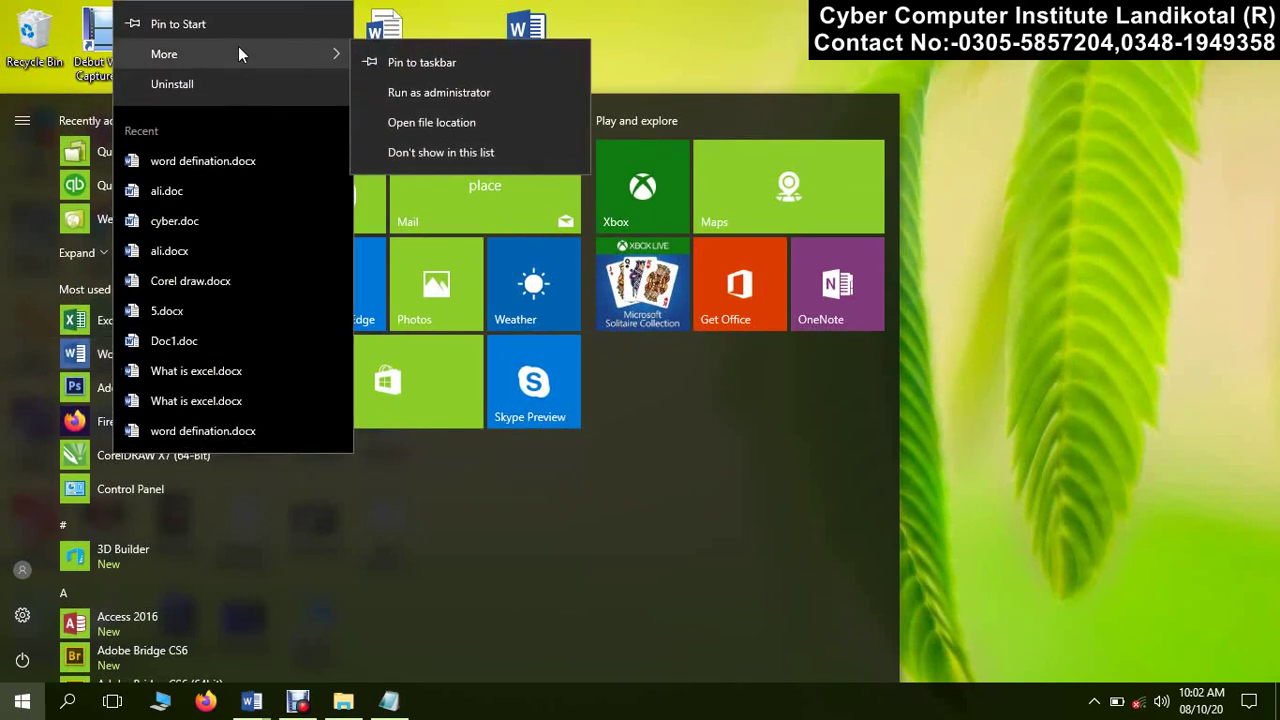
left_click(97, 362)
right_click(97, 362)
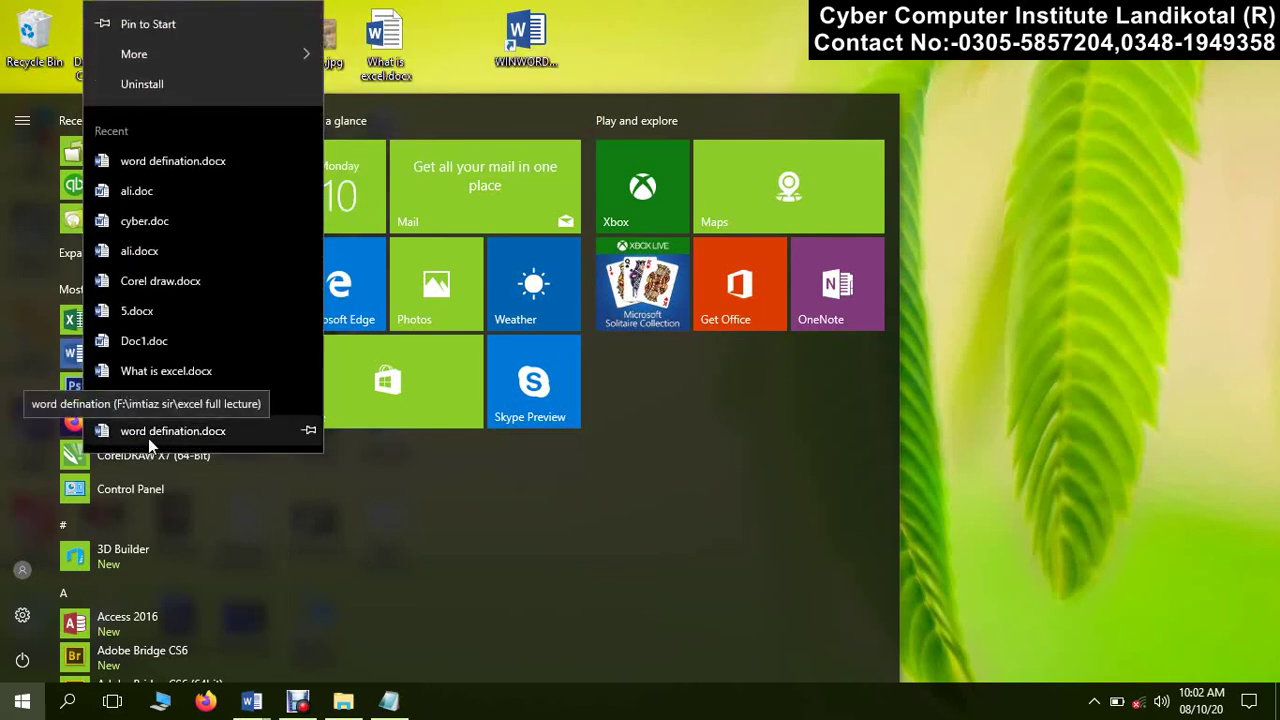
mouse_move(170, 46)
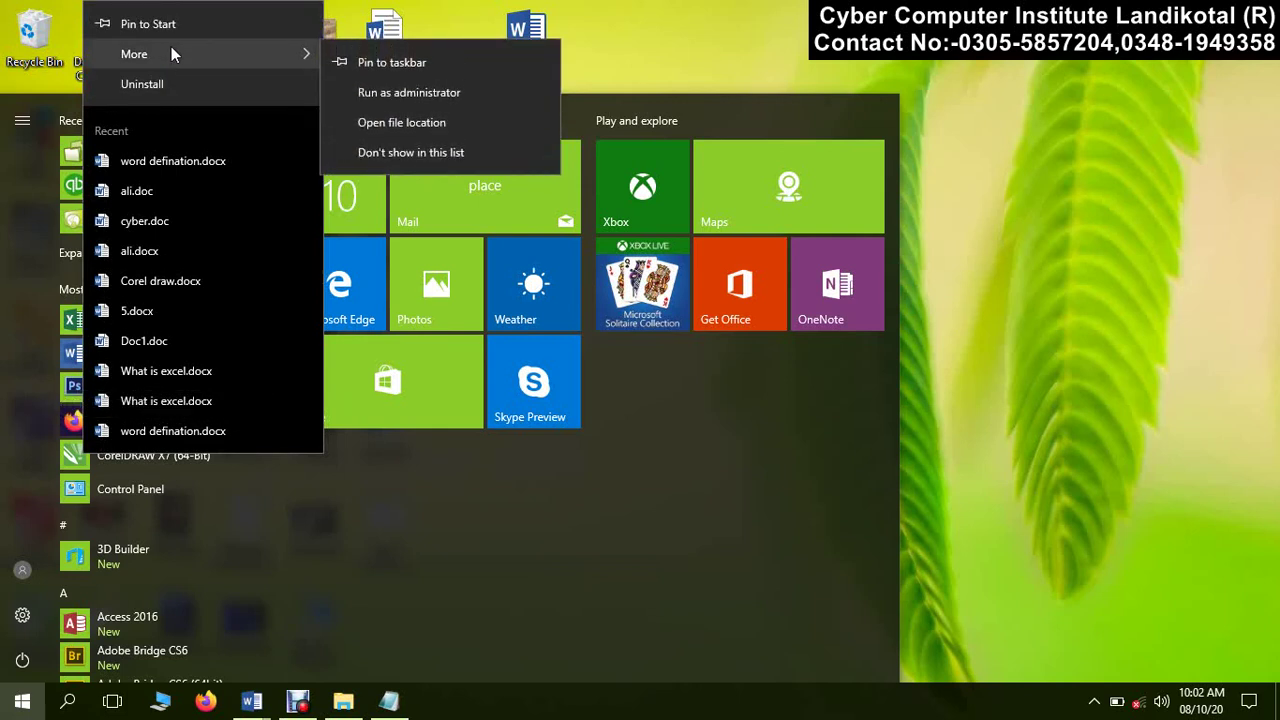
left_click(390, 122)
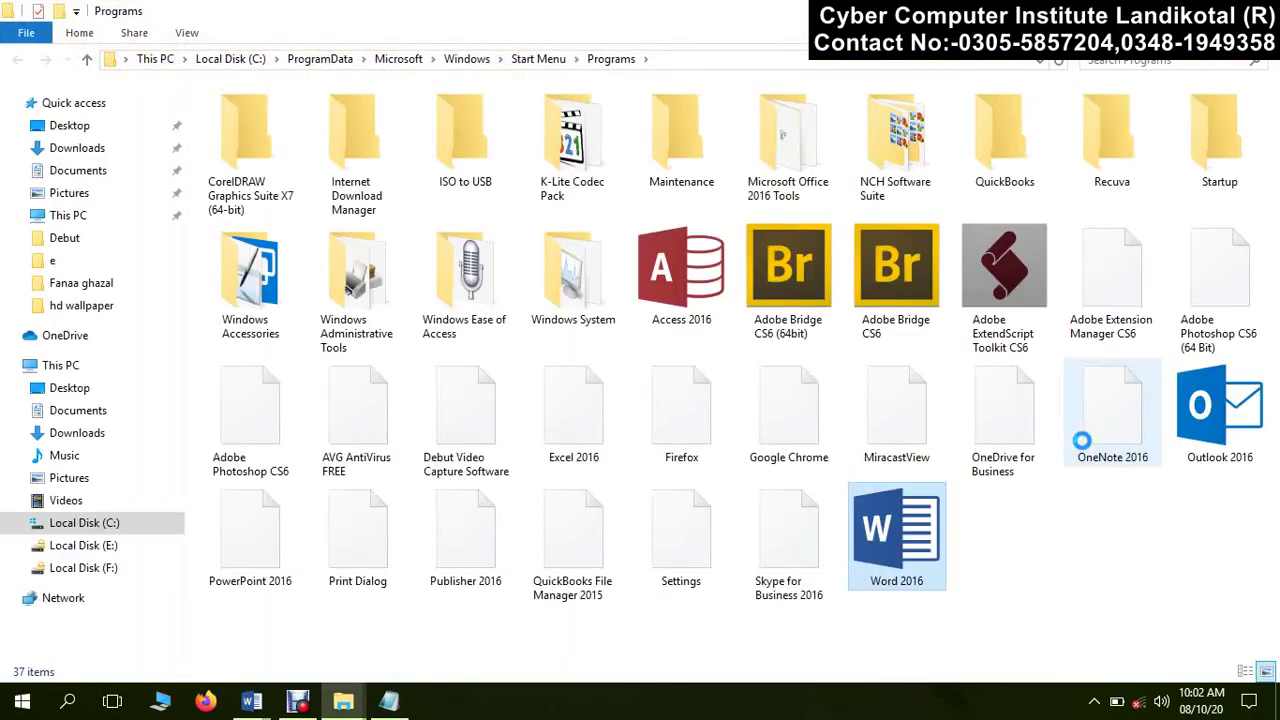
Replace the Word 2016 shortcut's shortcut key with F9 in its properties and apply the change with administrator permission
right_click(914, 586)
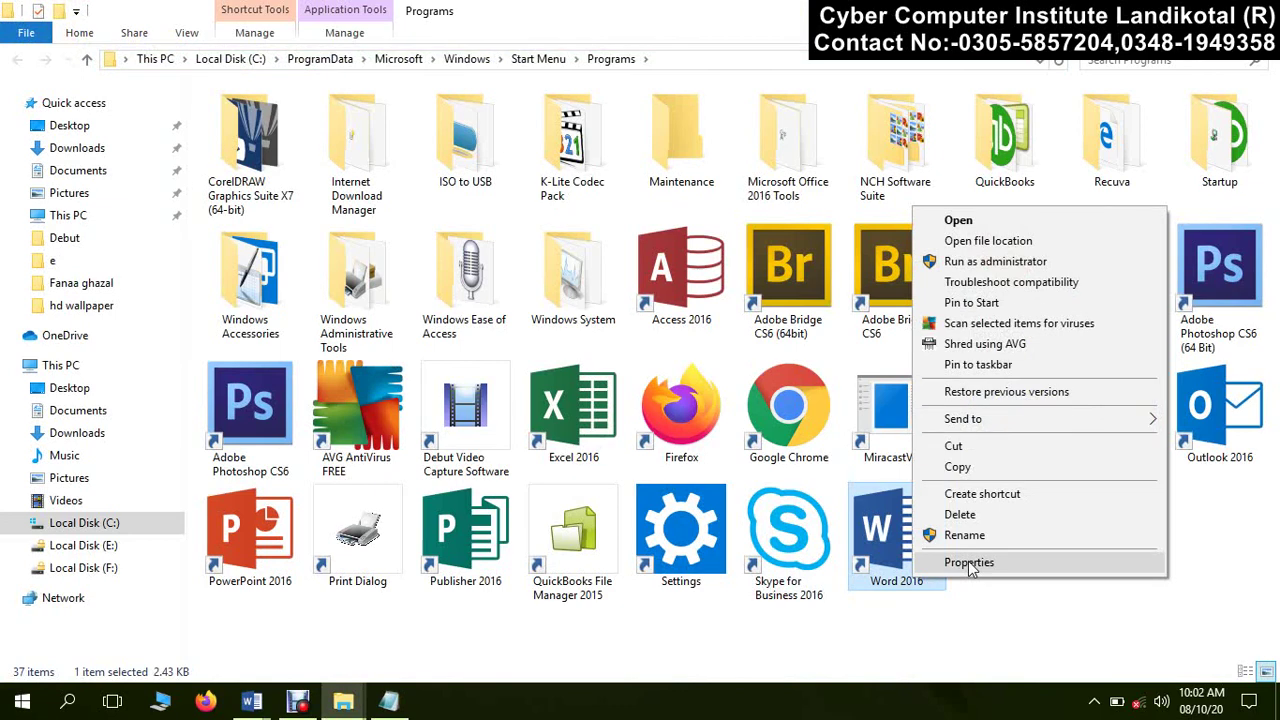
left_click(969, 563)
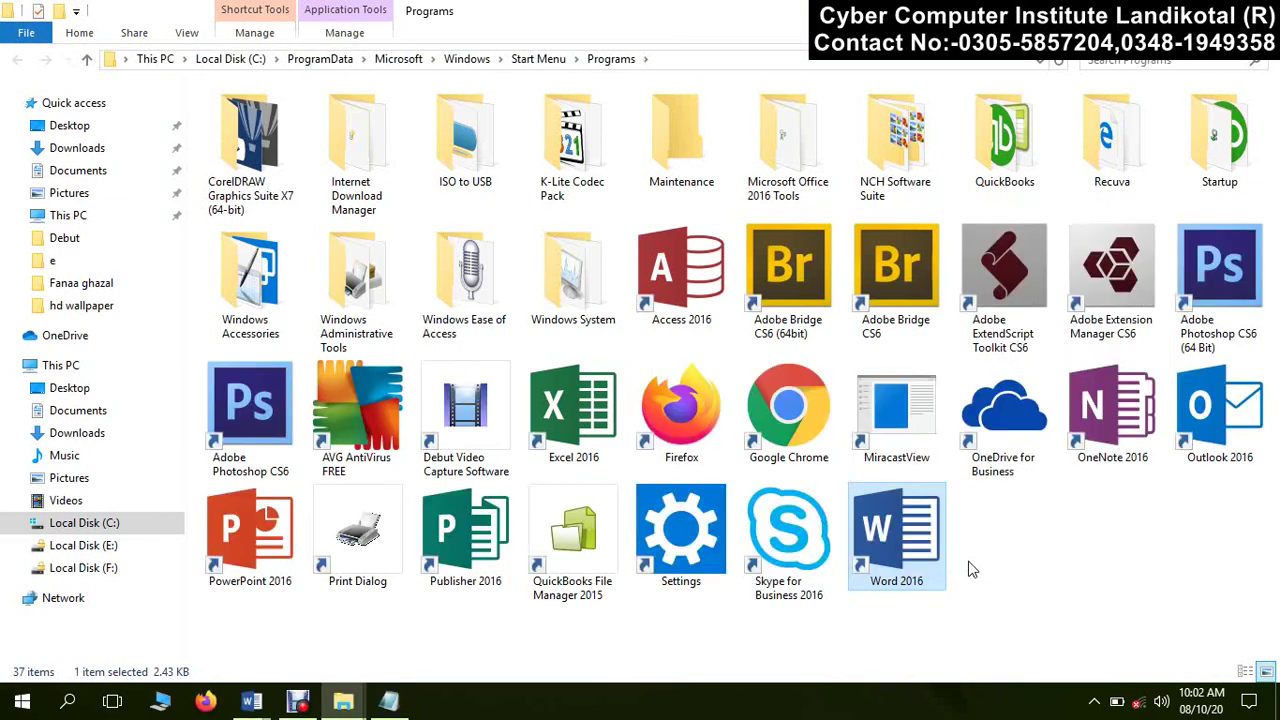
left_click(1043, 437)
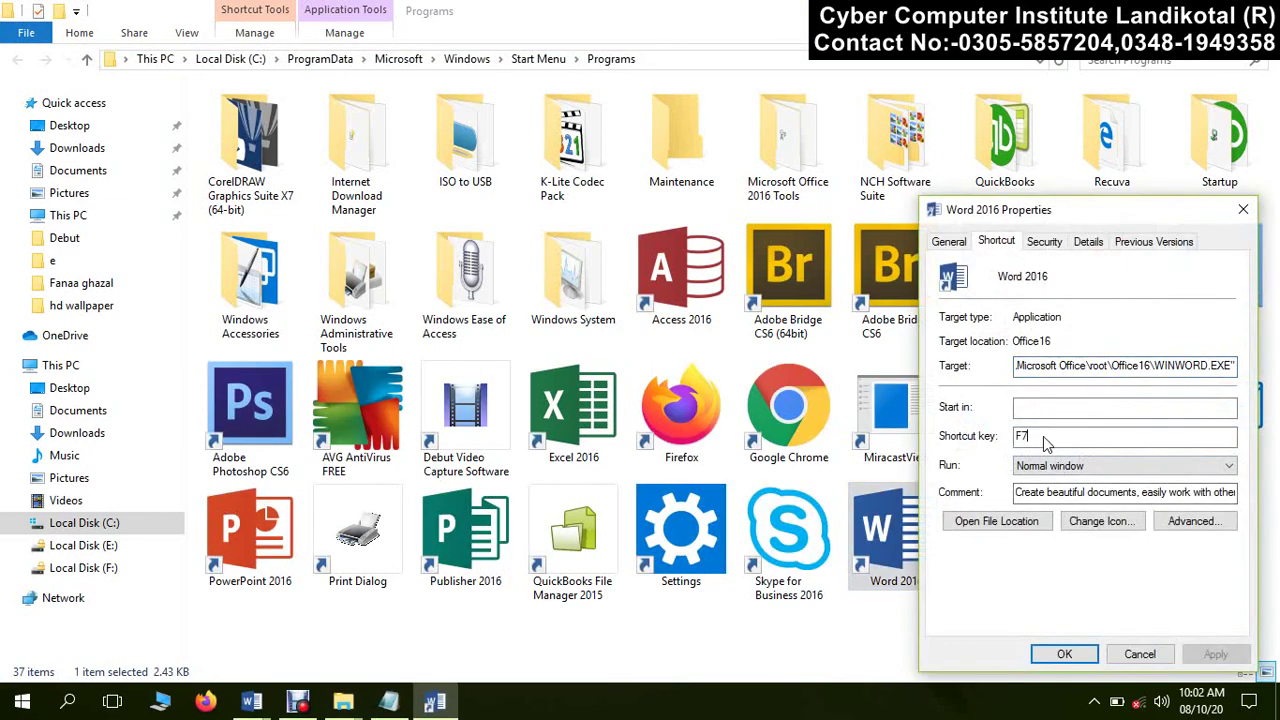
key("BackSpace")
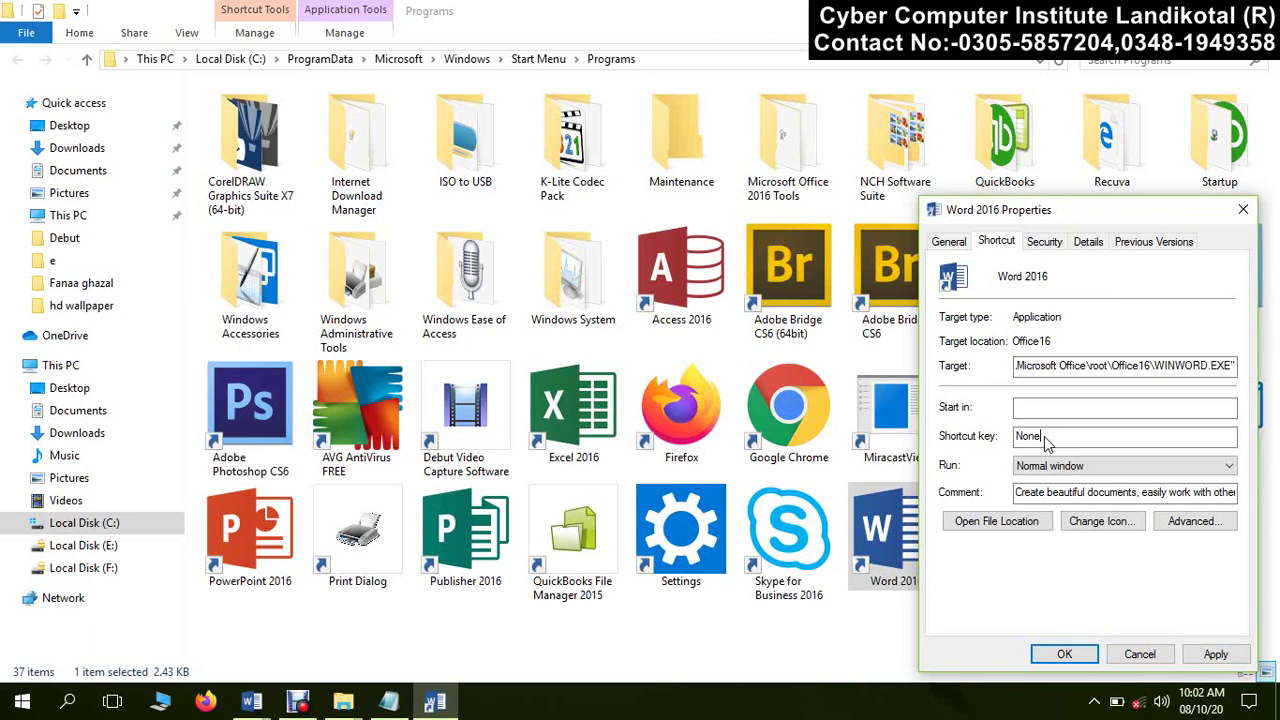
key("ctrl+alt")
key("BackSpace")
key("ctrl+alt")
key("BackSpace")
key("F9")
left_click(1215, 655)
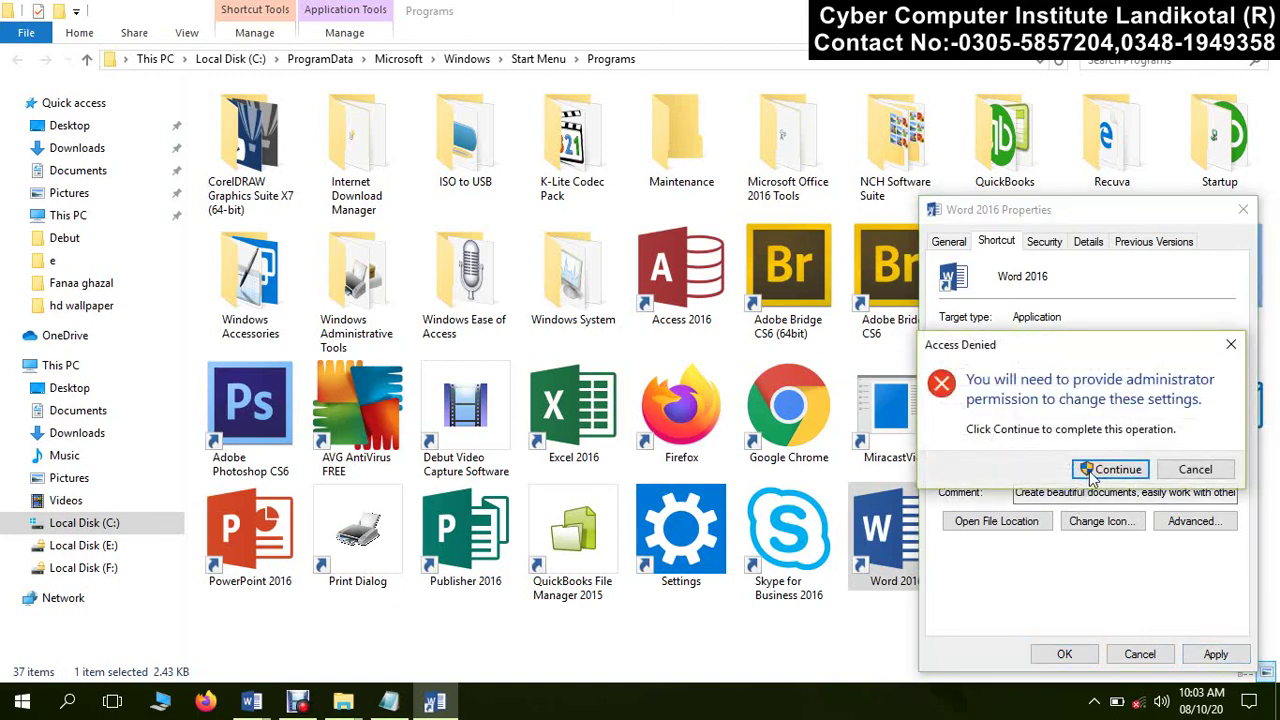
left_click(1110, 468)
left_click(1064, 653)
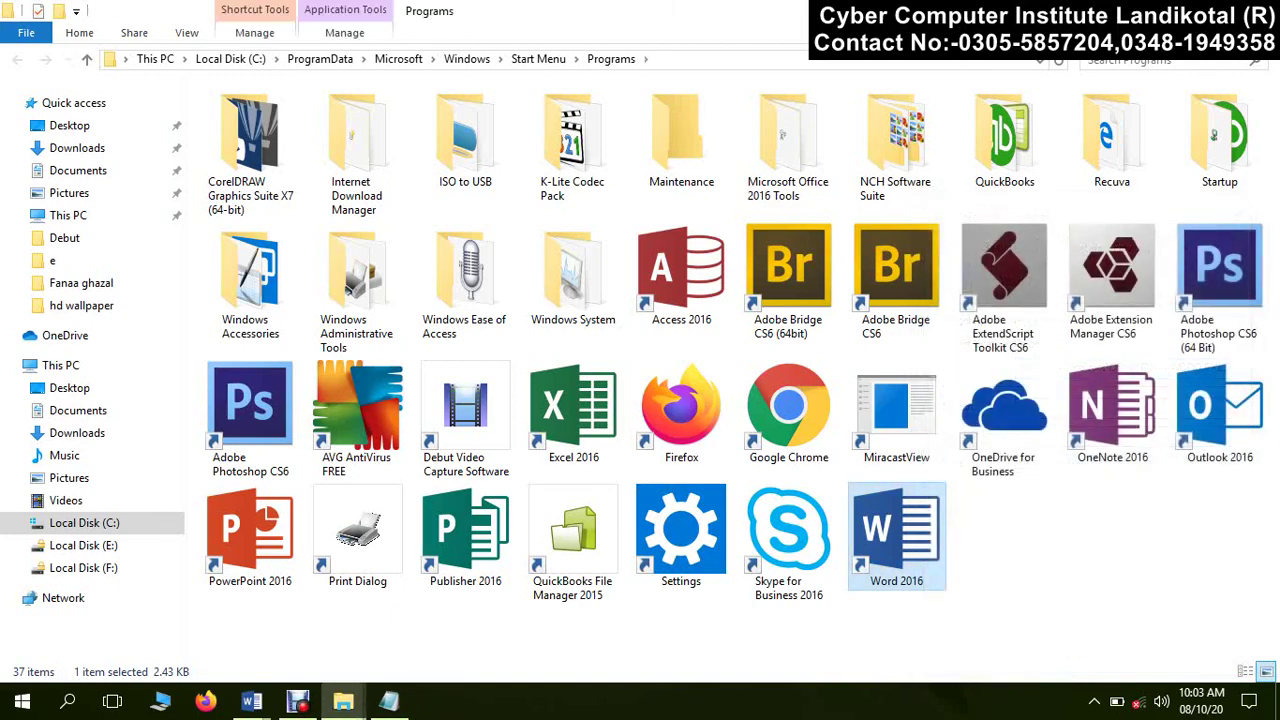
Show and refresh the desktop, and launch Word from there with its assigned shortcut key
key("super+d")
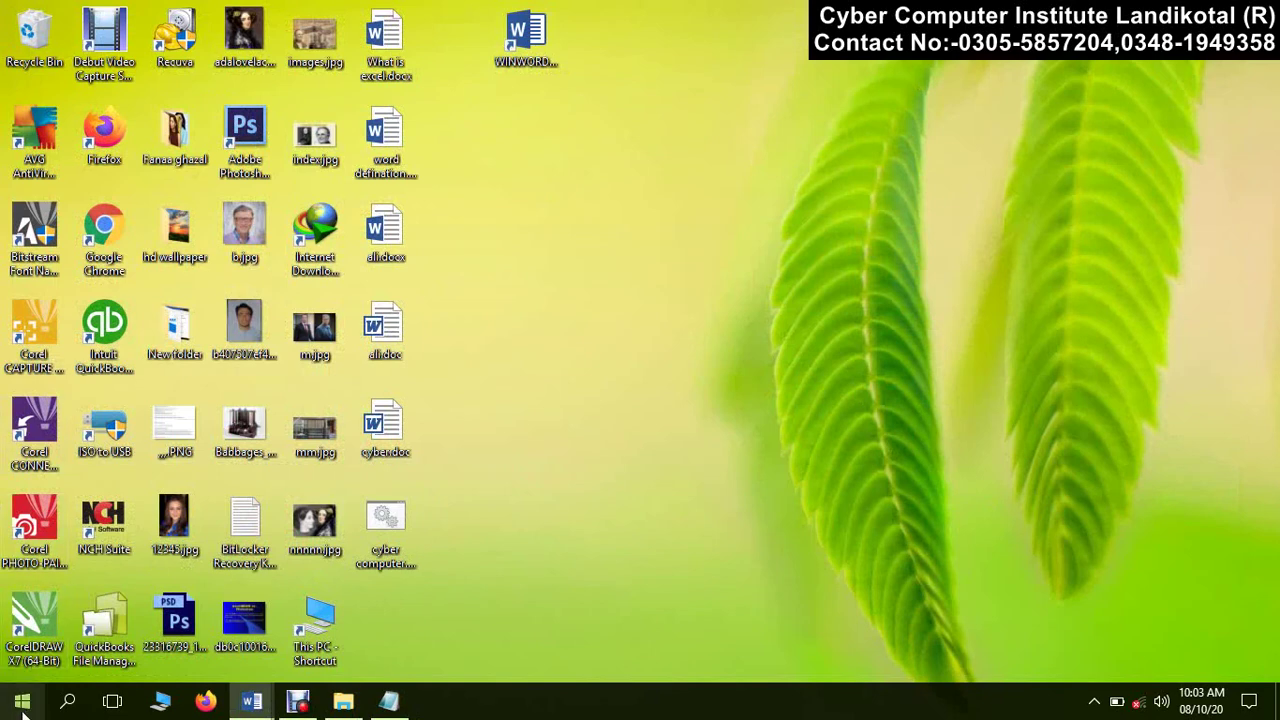
right_click(760, 243)
left_click(789, 296)
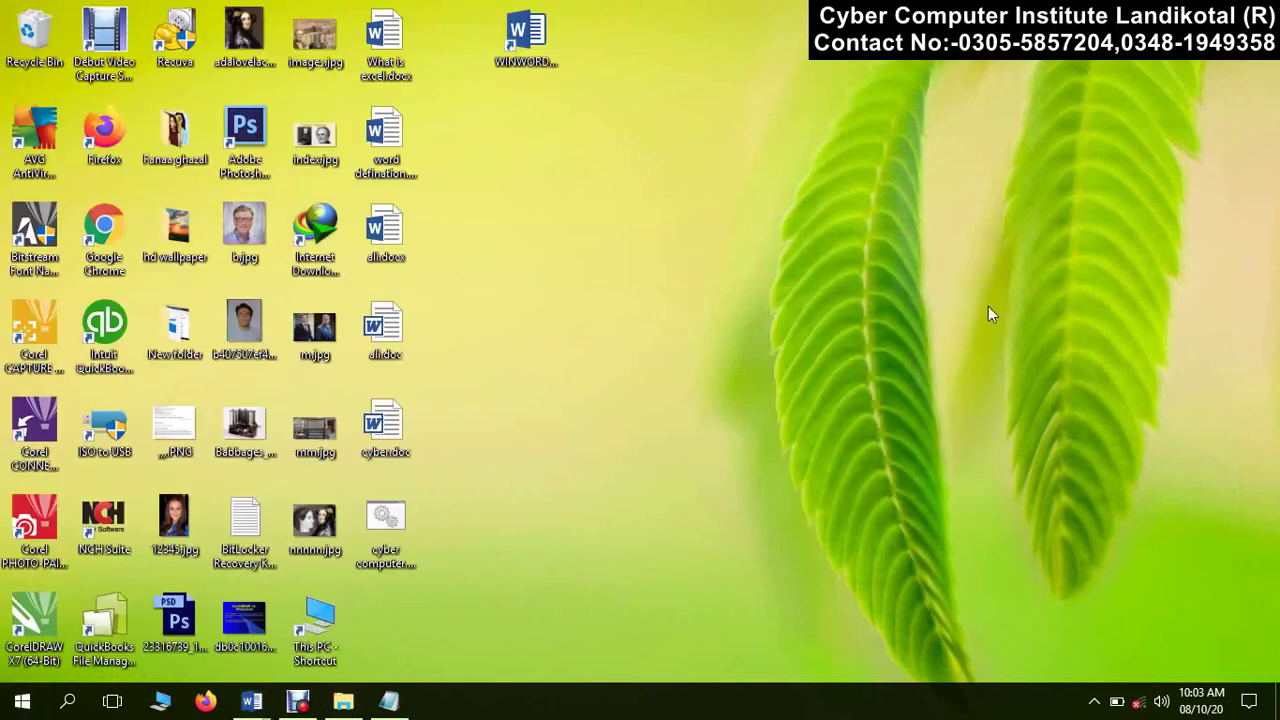
key("super+3")
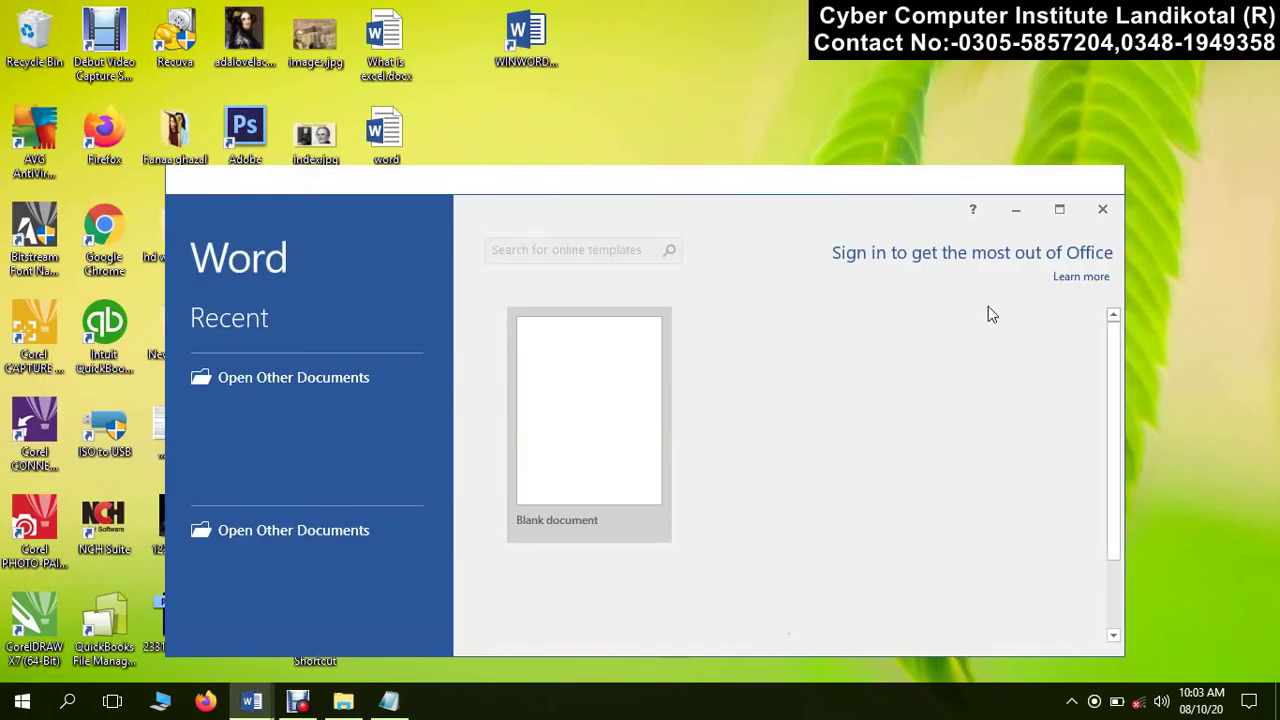